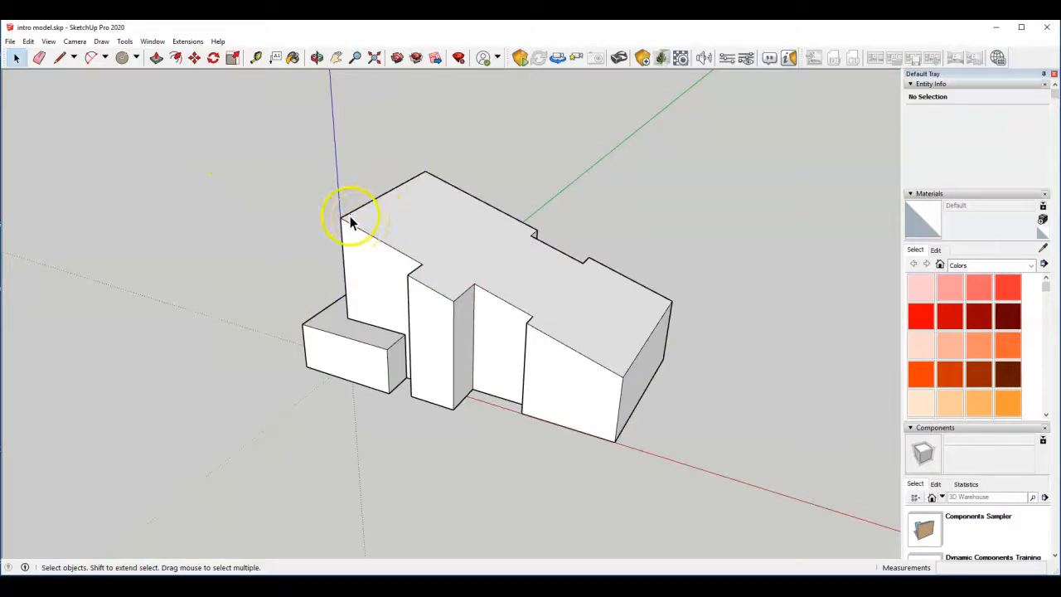
Draw a closed four-sided outline through the outer corners of the building's sloped top, bridging the recesses in its walls
click(59, 60)
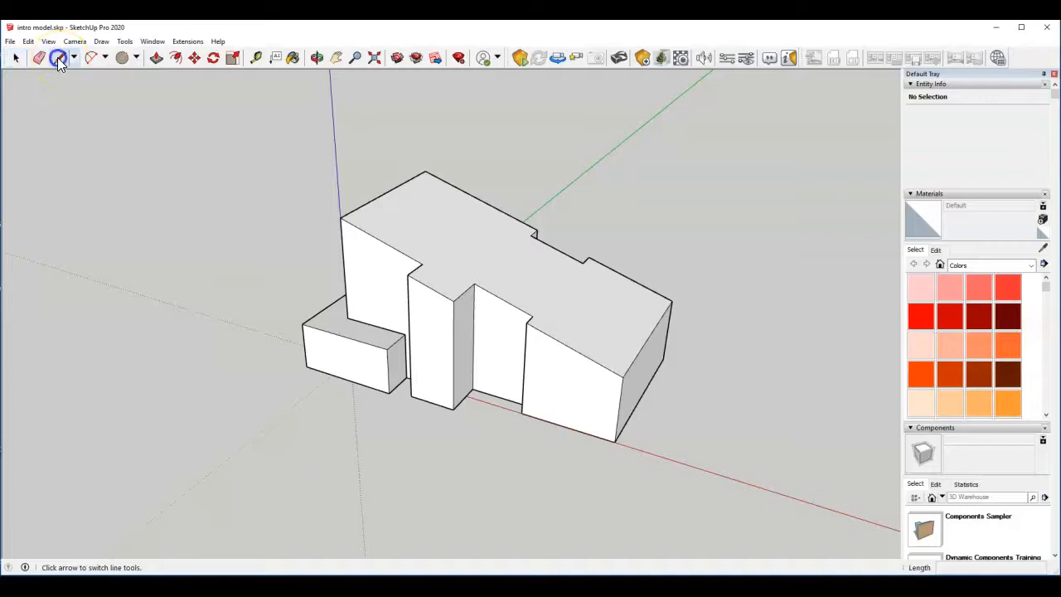
click(340, 218)
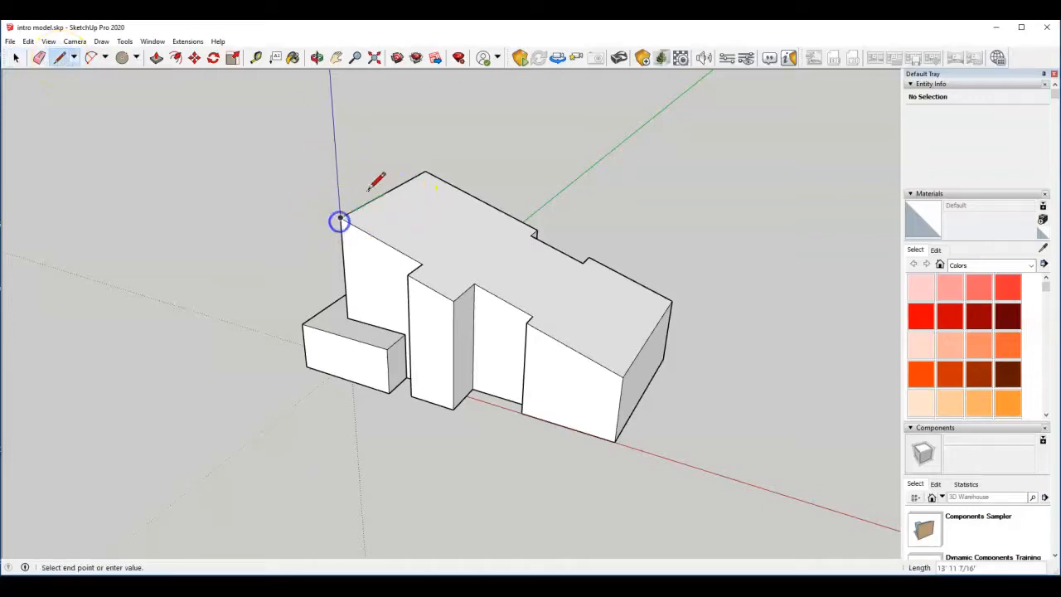
click(424, 172)
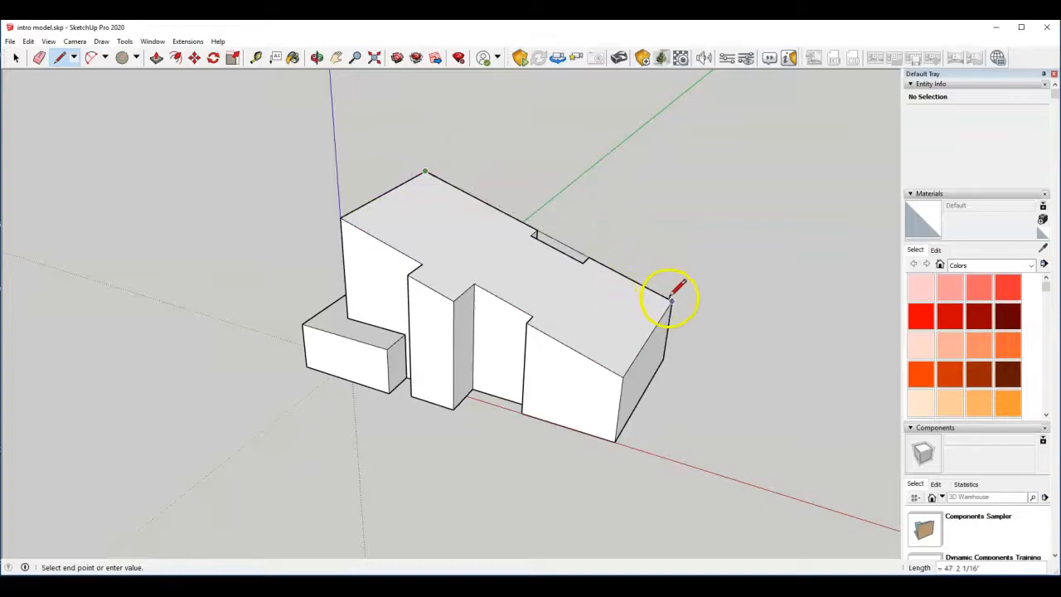
click(669, 297)
click(622, 377)
click(339, 218)
Push/Pull the sloped roof face up about 1' 1 13/16" to form a roof slab
middle_drag(563, 304, 395, 237)
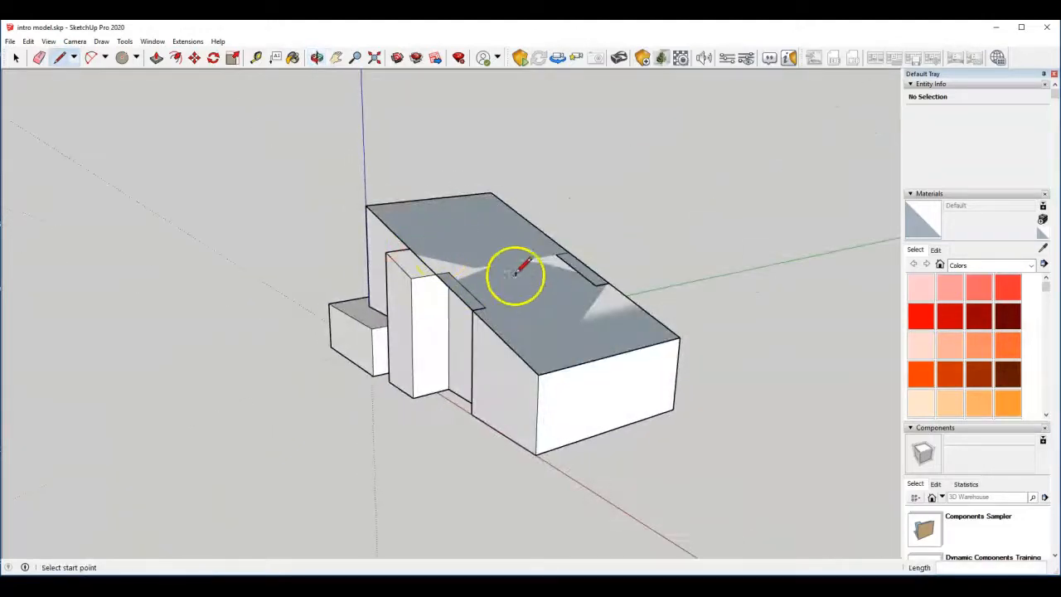
scroll(551, 280, up, 2)
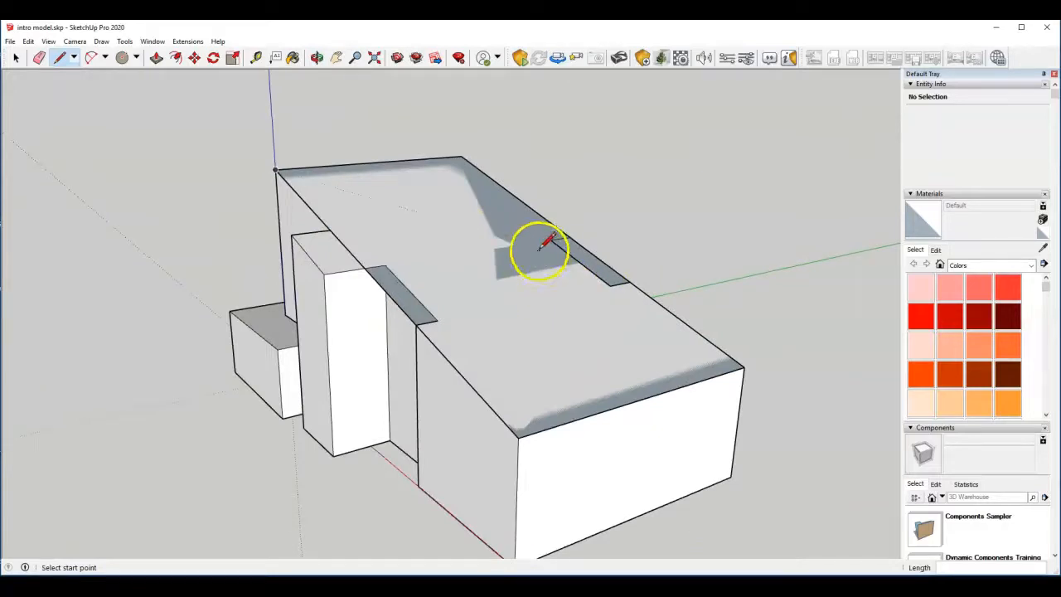
middle_drag(450, 264, 748, 316)
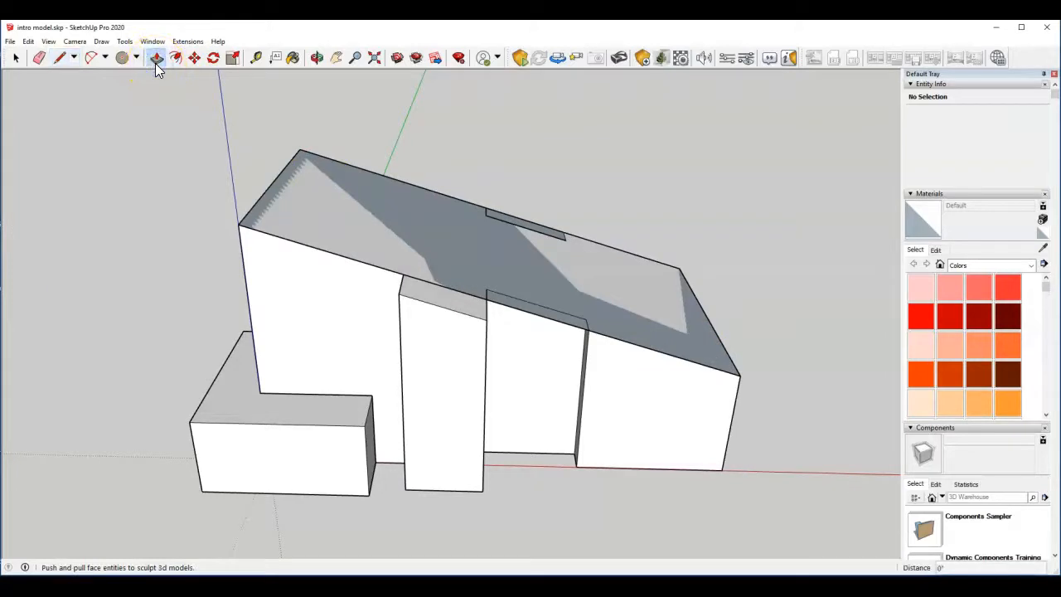
click(365, 240)
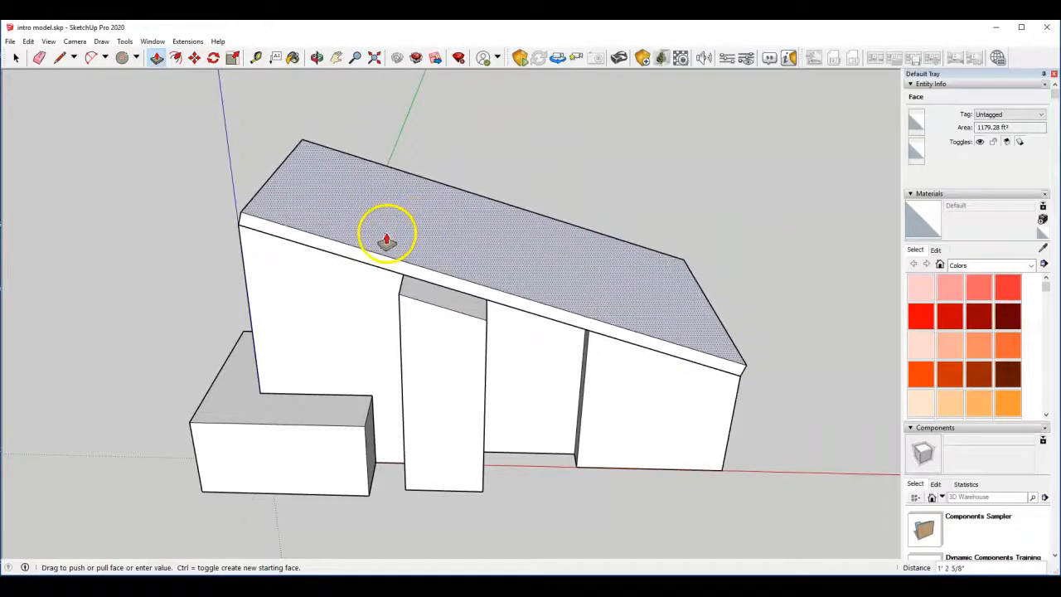
click(386, 235)
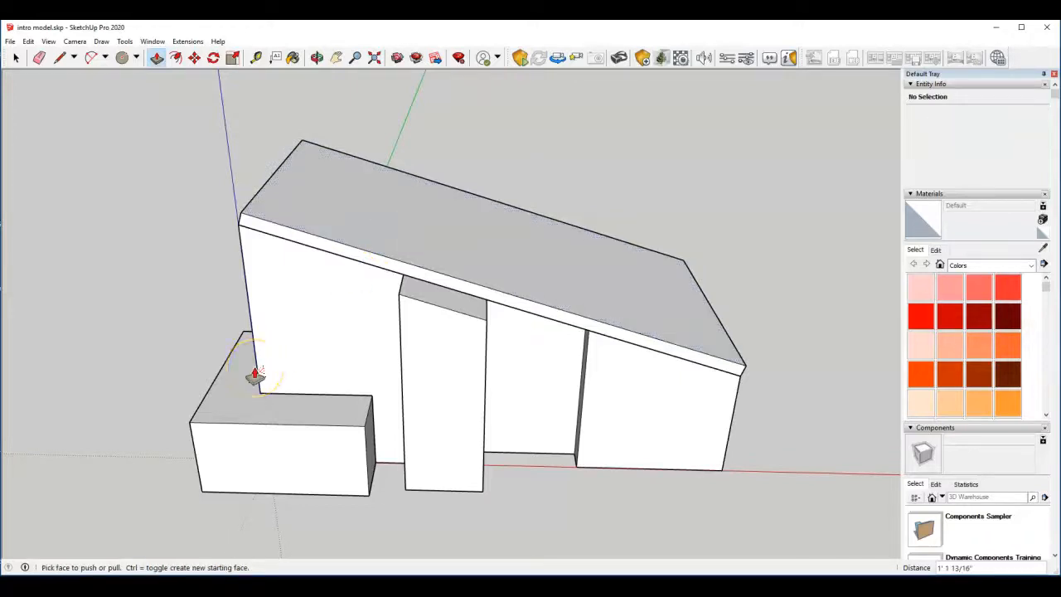
Push/Pull the roof slab's edge faces outward to create overhangs beyond the walls, moving the last one about 3' 7/8"
middle_drag(502, 279, 756, 299)
middle_drag(273, 238, 699, 287)
middle_drag(352, 330, 774, 258)
middle_drag(545, 280, 602, 374)
scroll(668, 370, up, 3)
drag(638, 333, 770, 407)
middle_drag(770, 407, 663, 384)
middle_drag(779, 358, 726, 358)
drag(726, 353, 749, 355)
middle_drag(588, 356, 701, 332)
middle_drag(85, 194, 336, 260)
drag(237, 187, 161, 181)
middle_drag(161, 181, 530, 416)
click(432, 349)
drag(431, 349, 470, 366)
Extend the long rear edge of the roof slab outward by about 7 7/8" with Push/Pull
middle_drag(608, 358, 554, 320)
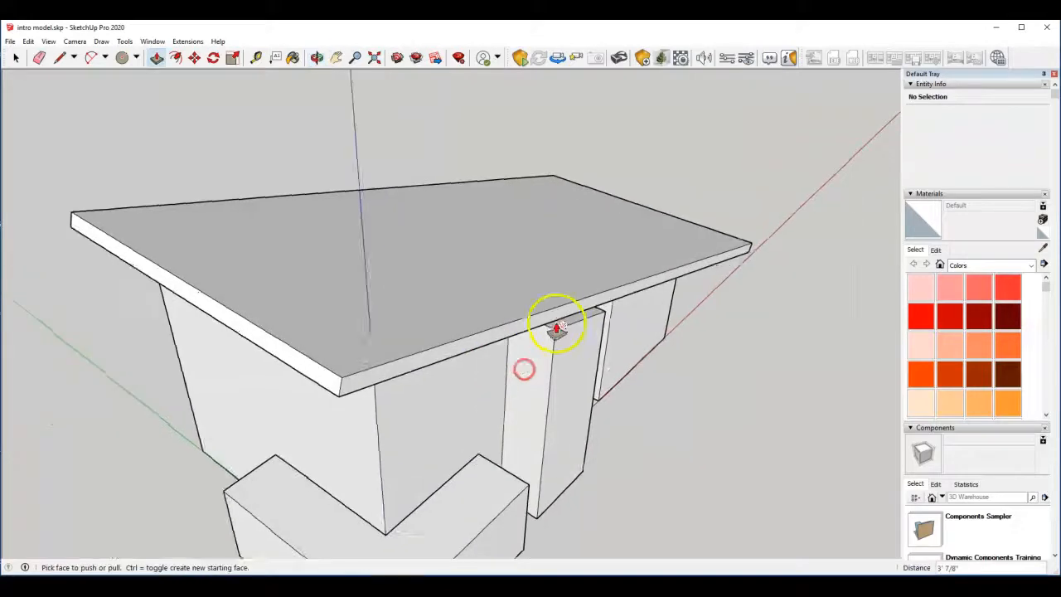
scroll(565, 346, up, 3)
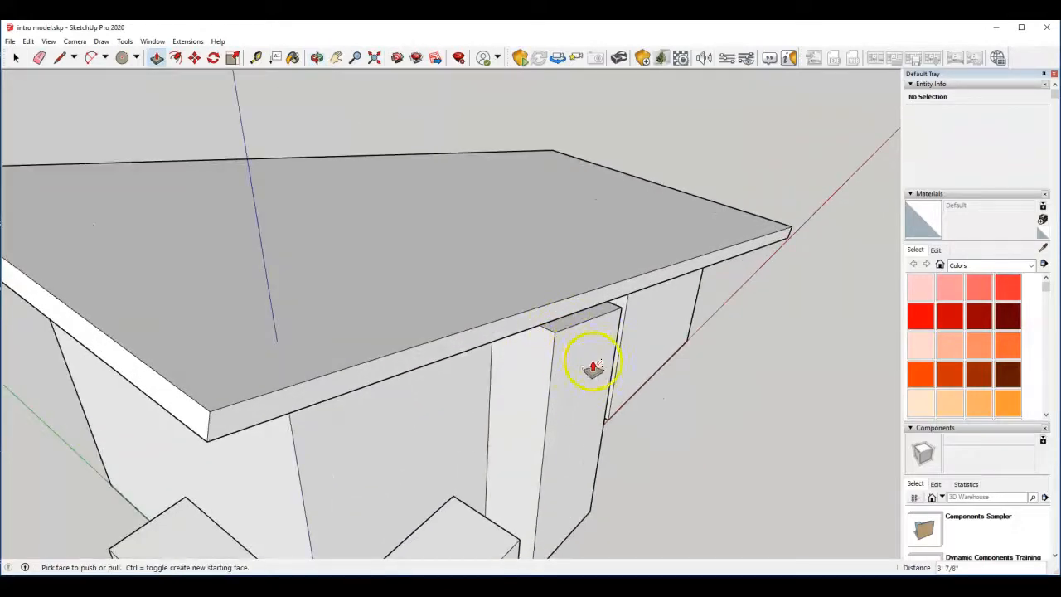
scroll(561, 375, down, 3)
middle_drag(443, 389, 419, 126)
middle_drag(243, 208, 580, 268)
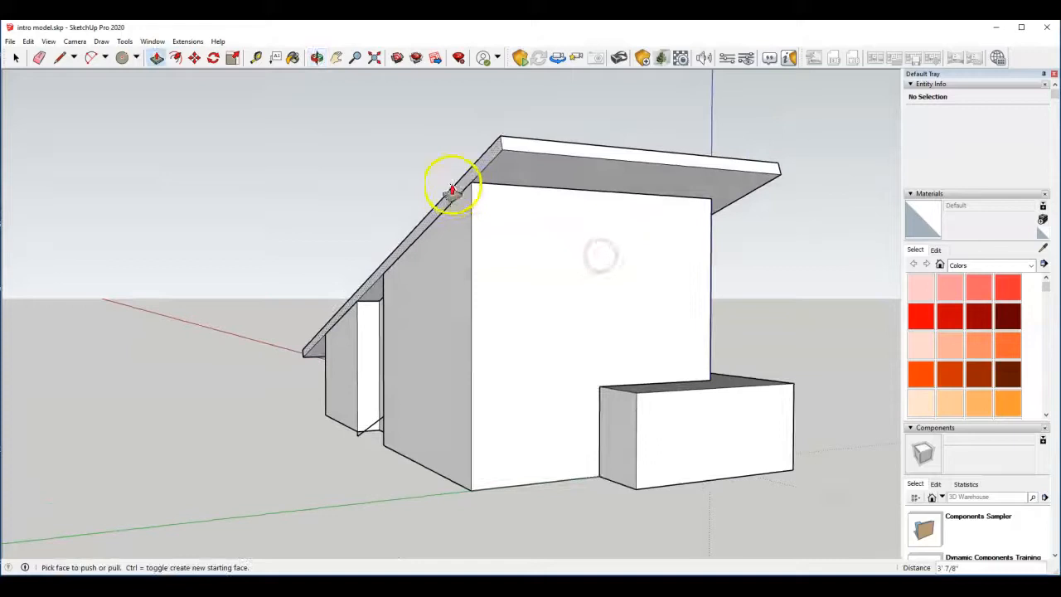
middle_drag(436, 194, 489, 312)
click(413, 256)
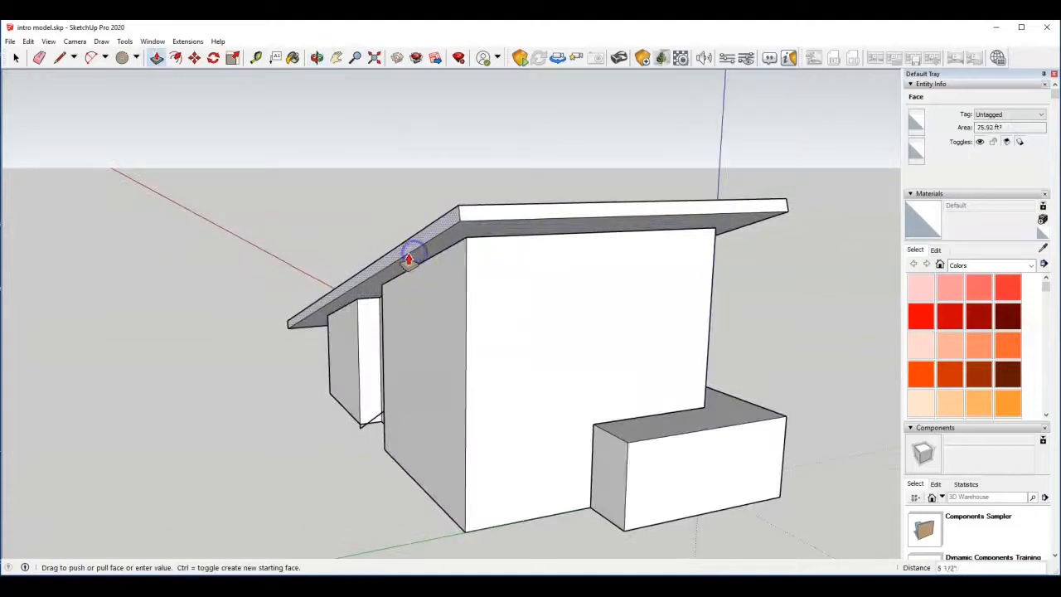
Select all connected geometry of the main roof slab and make it a group
middle_drag(546, 333, 492, 240)
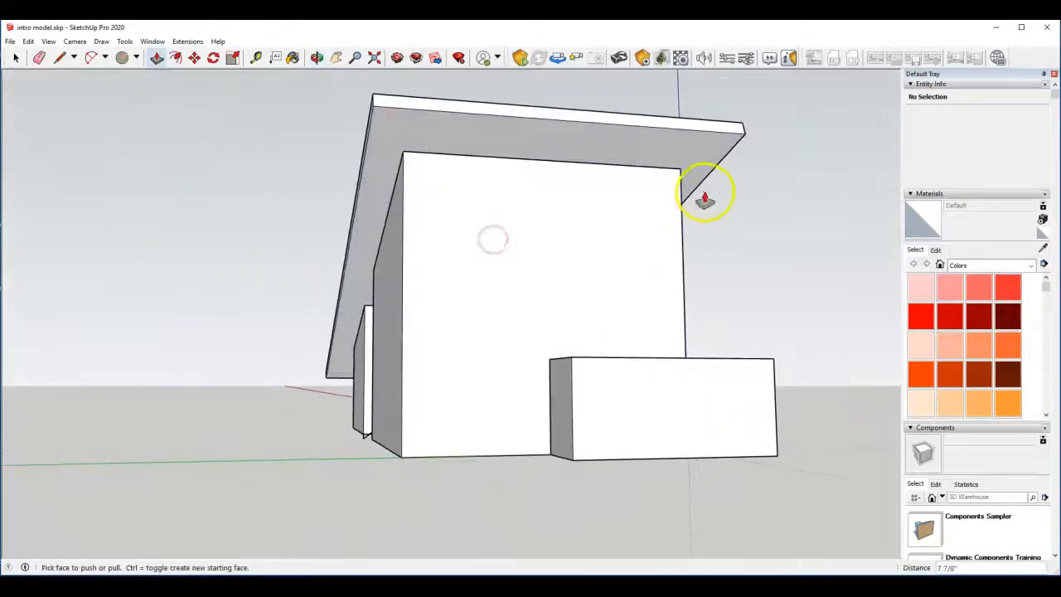
middle_drag(705, 198, 529, 199)
middle_drag(378, 231, 511, 356)
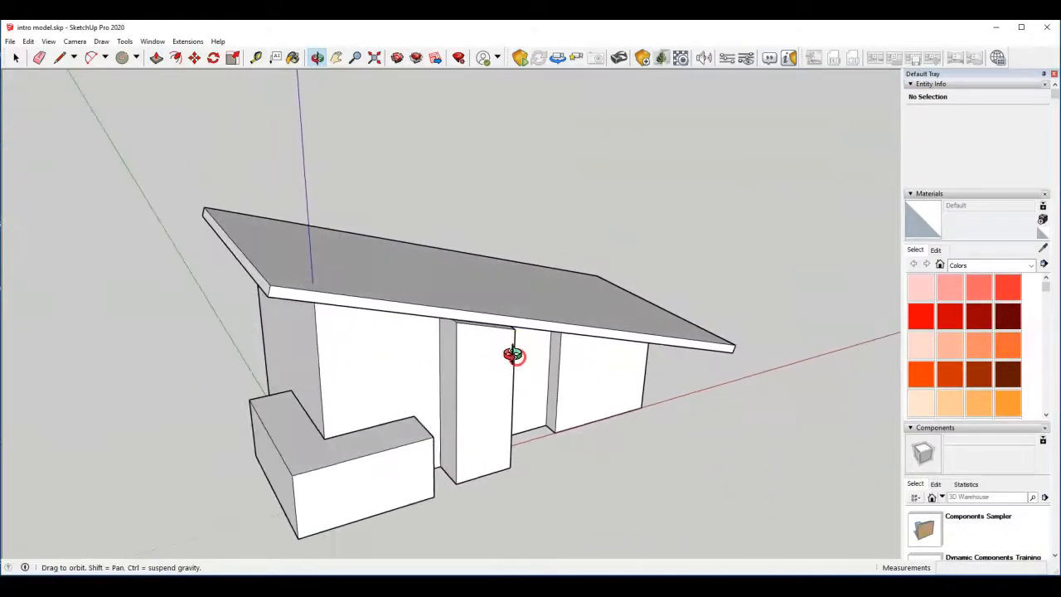
middle_drag(388, 376, 407, 341)
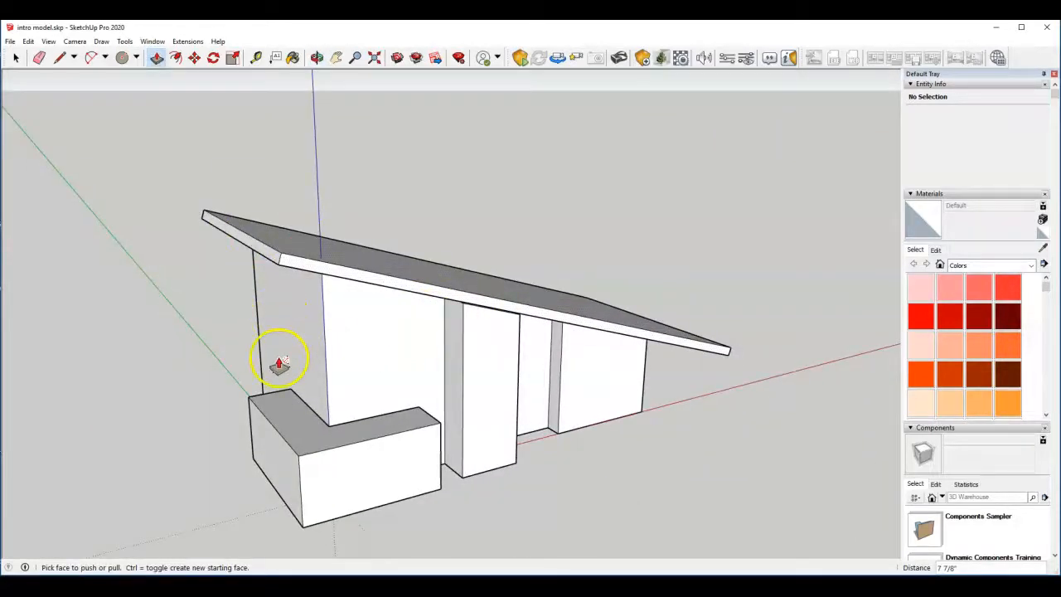
middle_drag(608, 272, 488, 300)
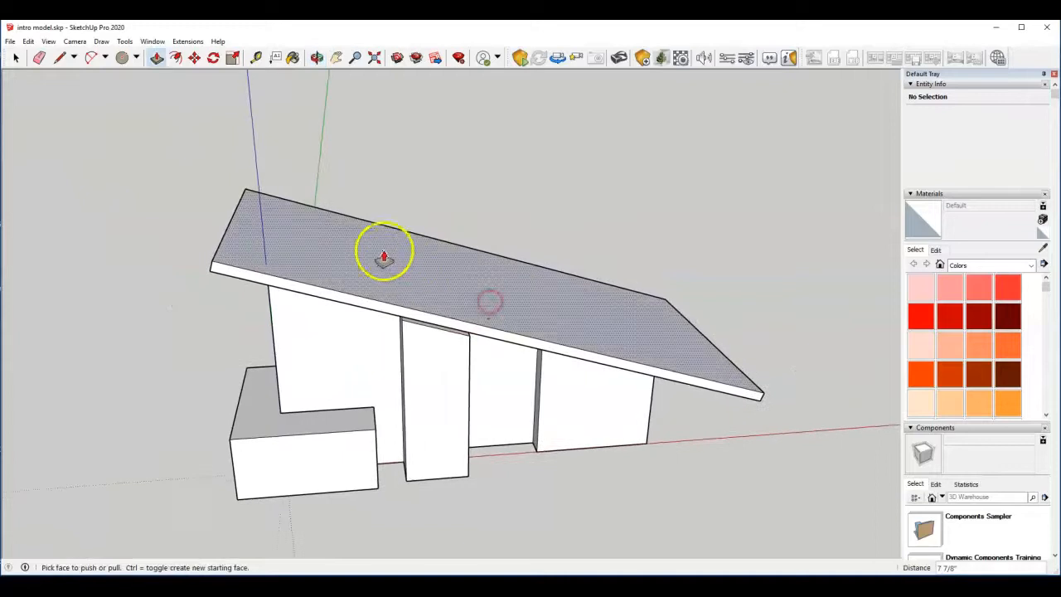
click(16, 58)
triple_click(330, 253)
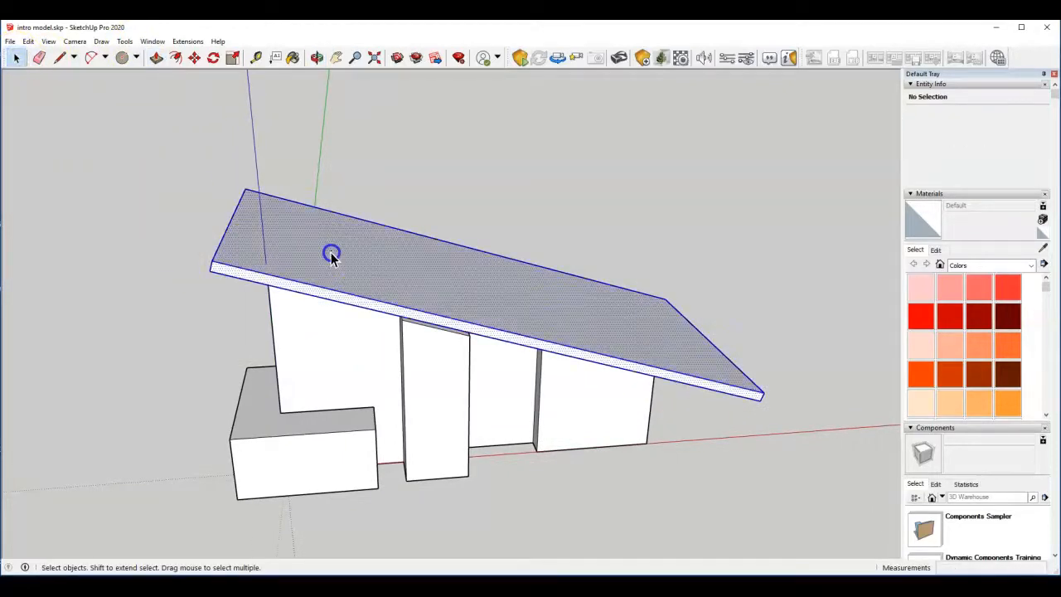
right_click(332, 256)
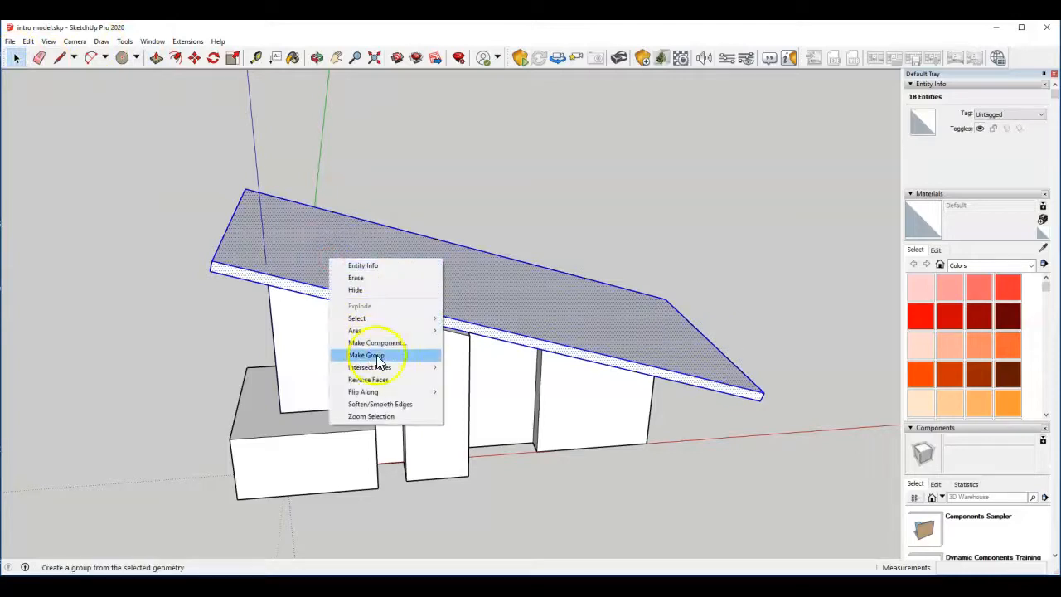
click(376, 355)
click(166, 276)
Draw a rectangle about 17' 7" by 5' 1 1/2" over the end-wall section of the low L-shaped block's top
middle_drag(167, 276, 510, 258)
middle_drag(652, 221, 133, 278)
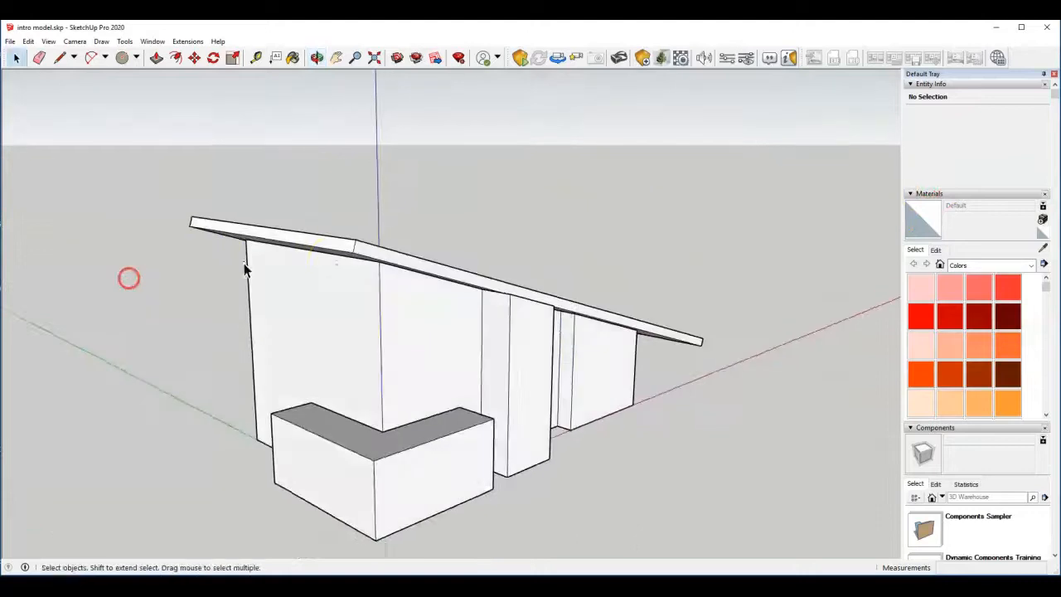
scroll(478, 443, down, 4)
scroll(421, 407, up, 6)
middle_drag(421, 407, 460, 392)
scroll(439, 404, down, 3)
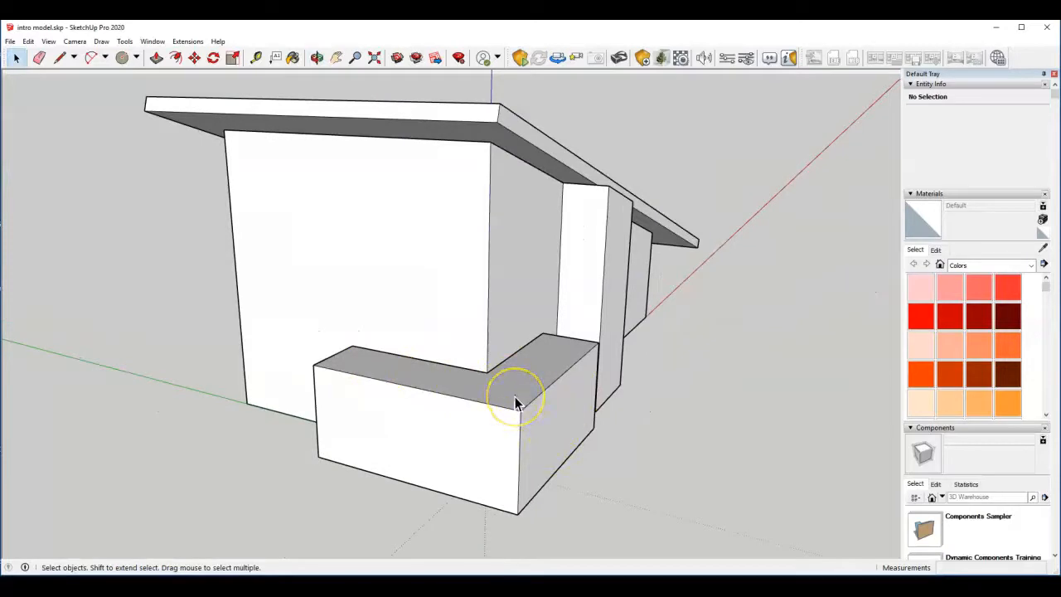
click(371, 362)
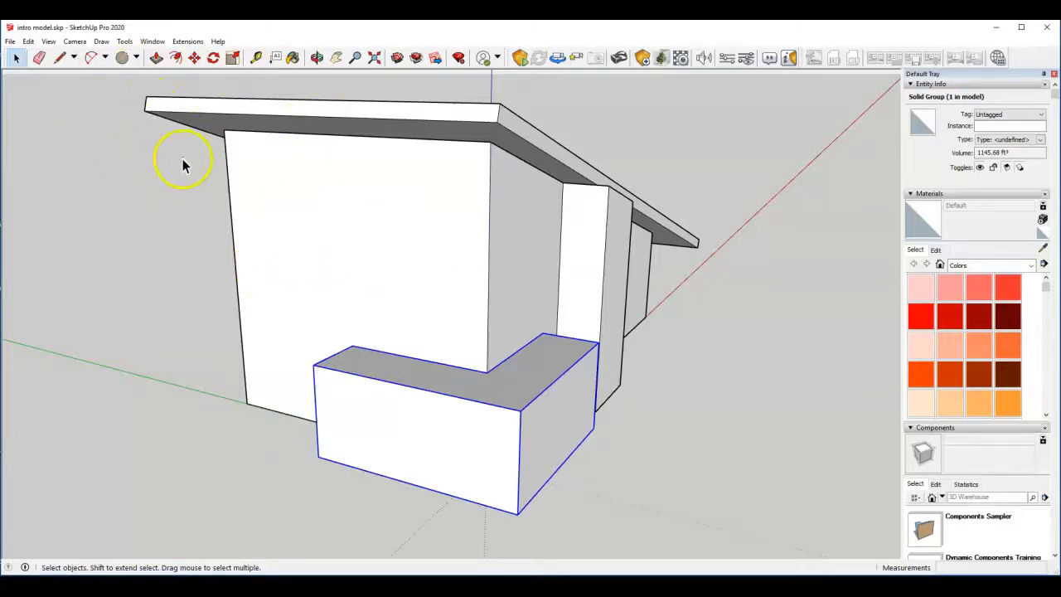
click(58, 63)
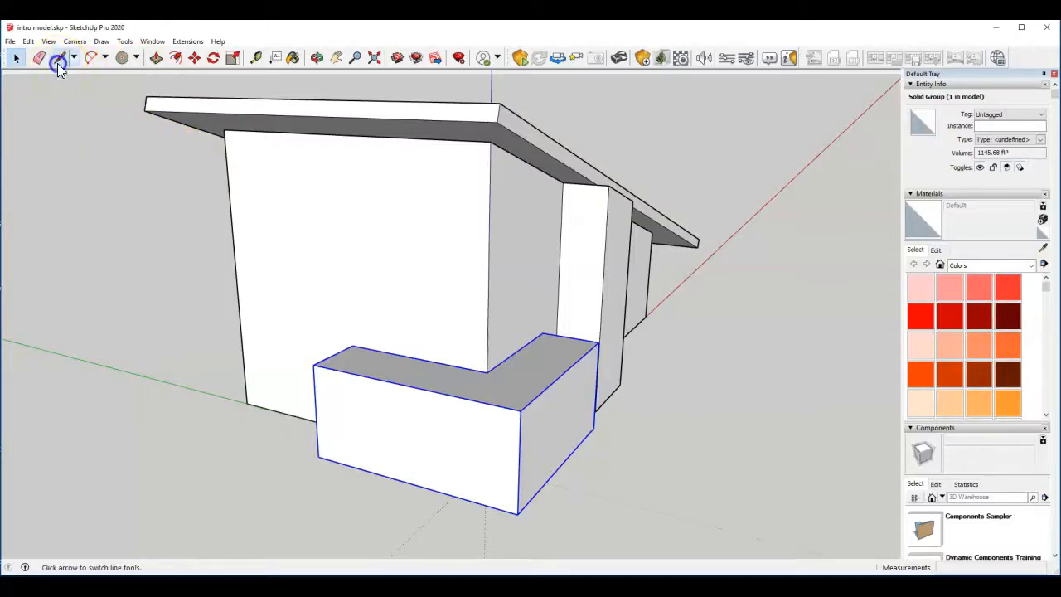
click(136, 58)
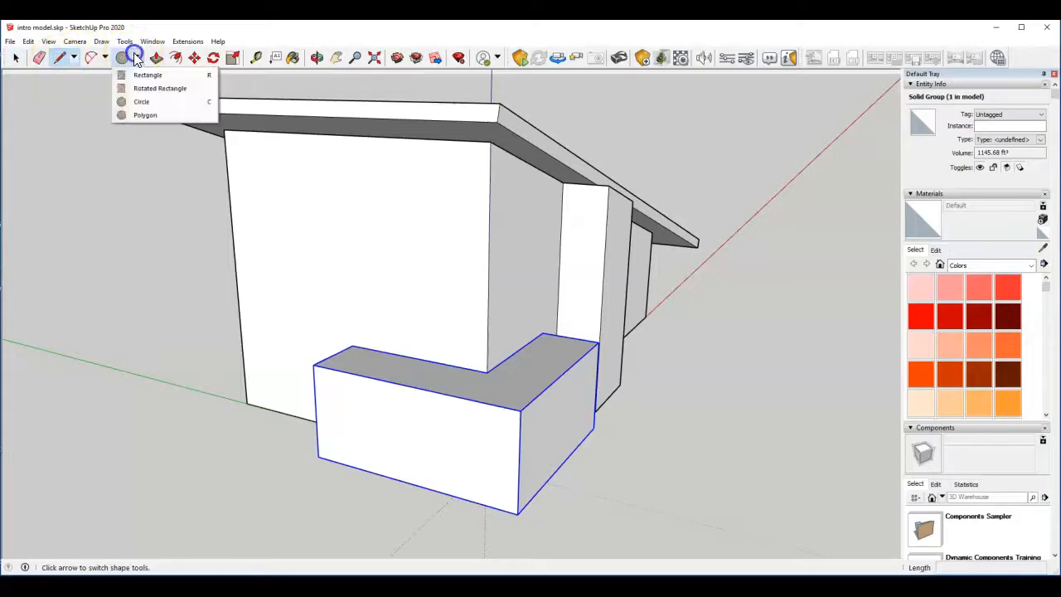
click(143, 75)
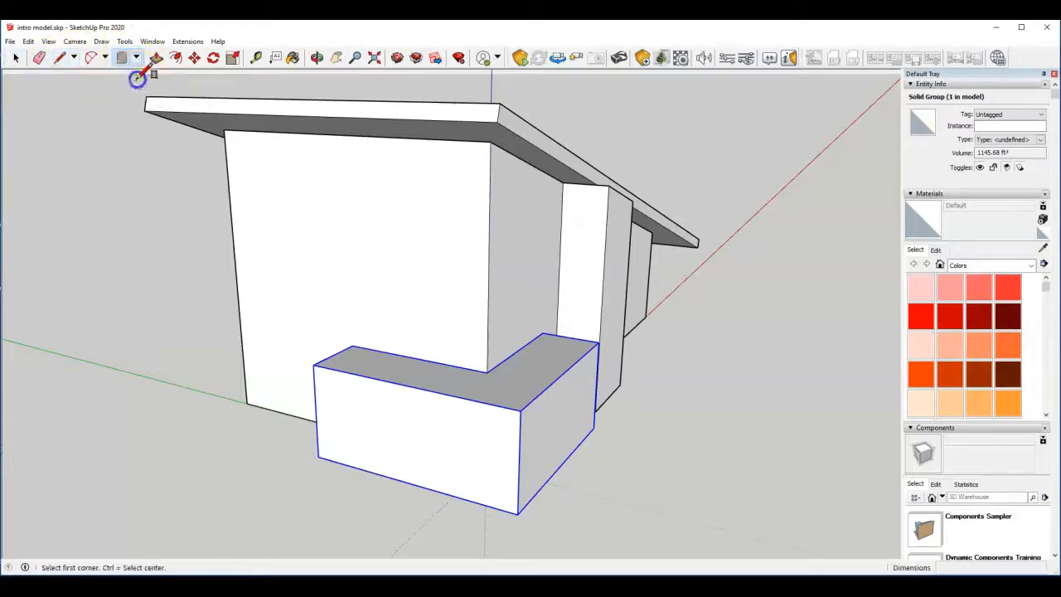
click(352, 346)
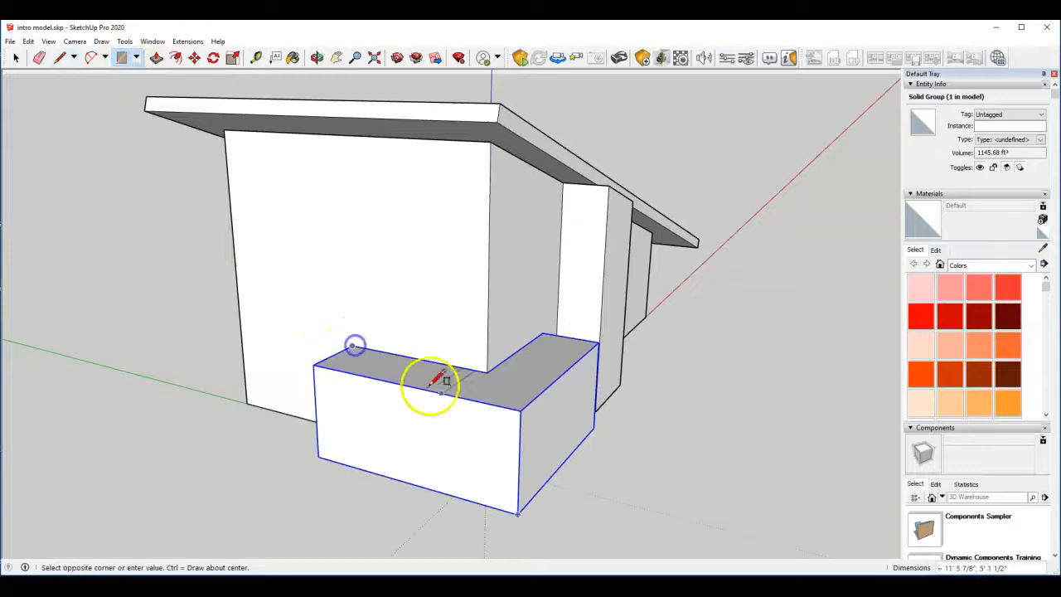
click(521, 409)
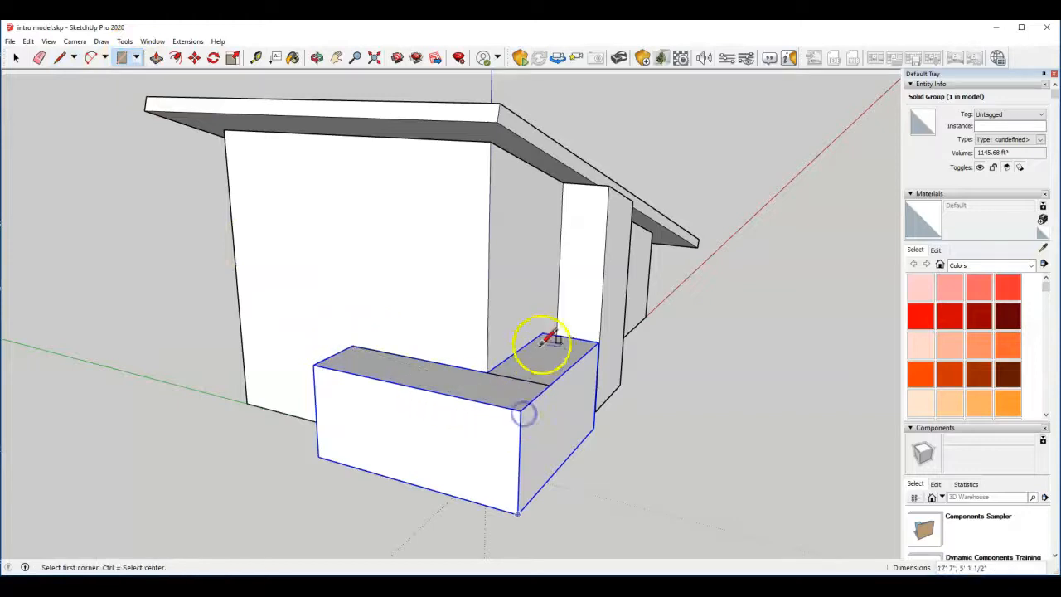
Push/Pull the rectangle on the low block up about 11 15/16" and raise its top face a further 1"
middle_drag(547, 354, 384, 379)
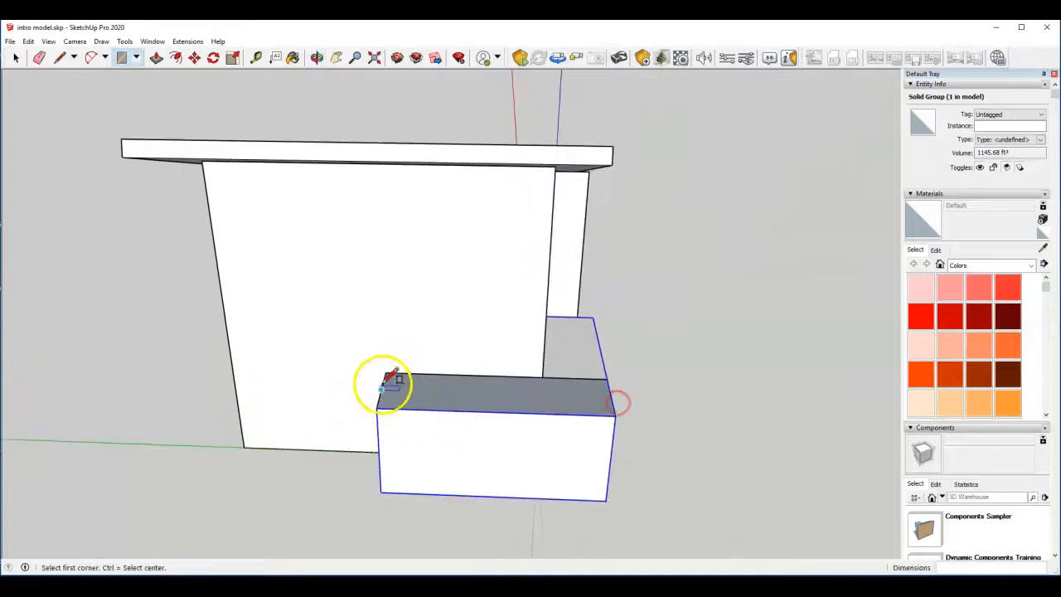
click(157, 58)
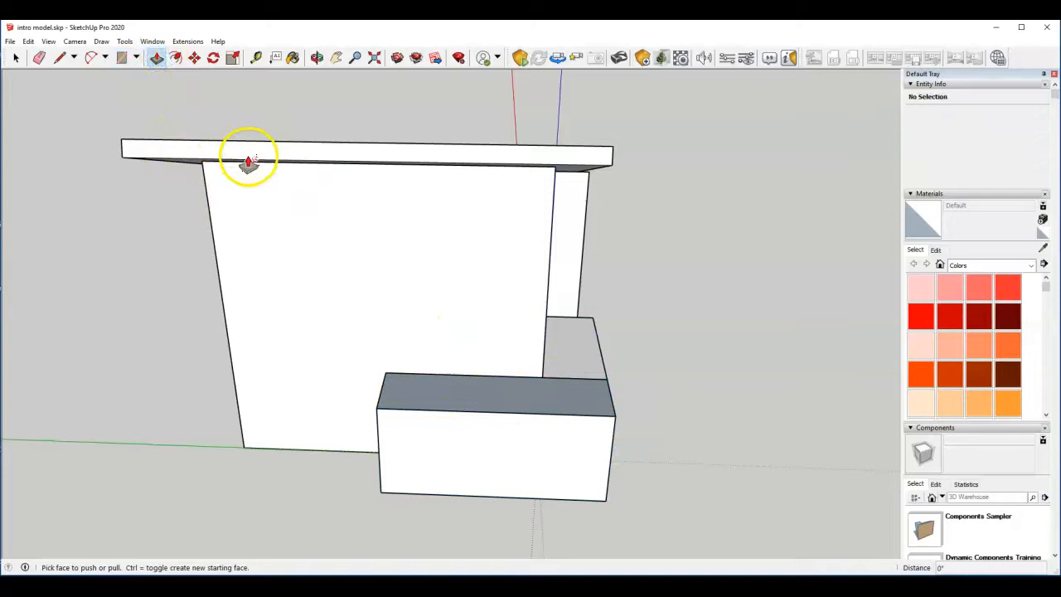
click(438, 400)
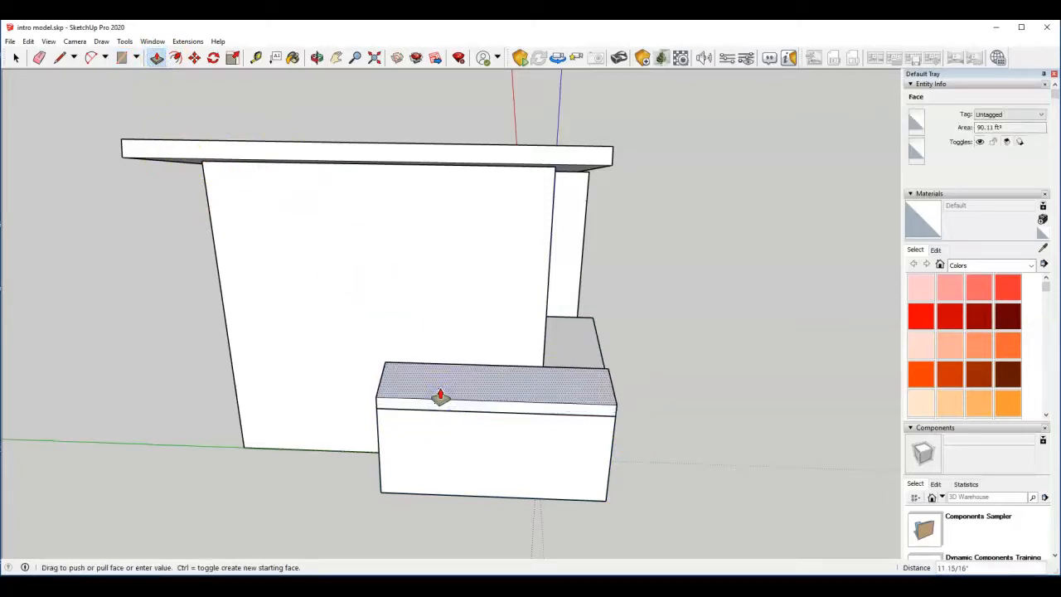
click(451, 424)
middle_drag(451, 426, 362, 379)
scroll(528, 384, up, 3)
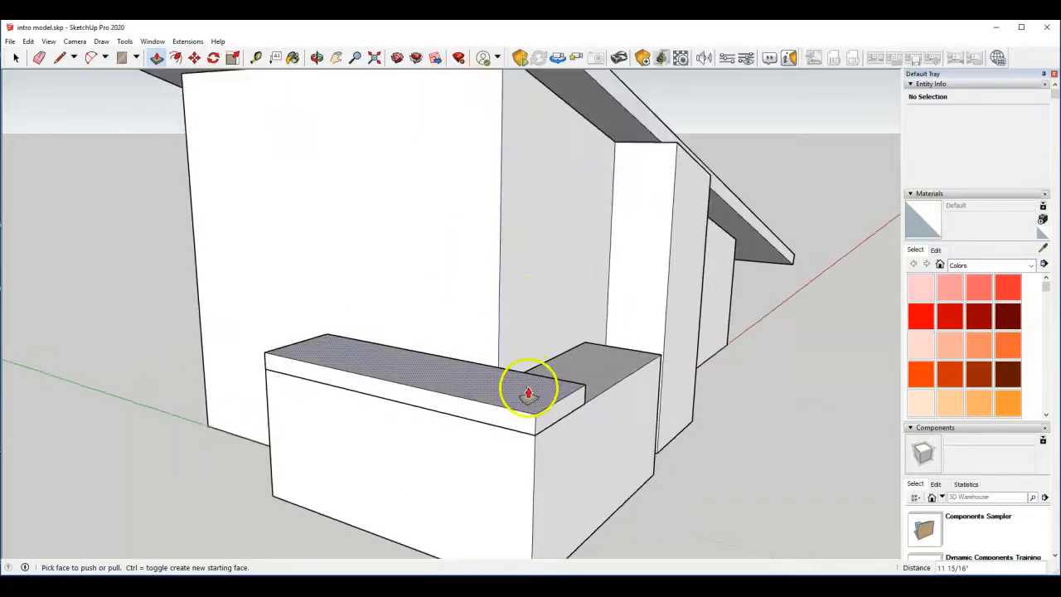
click(528, 390)
click(527, 389)
Select all connected geometry of the slab on the low block and make it a group
middle_drag(498, 372, 611, 339)
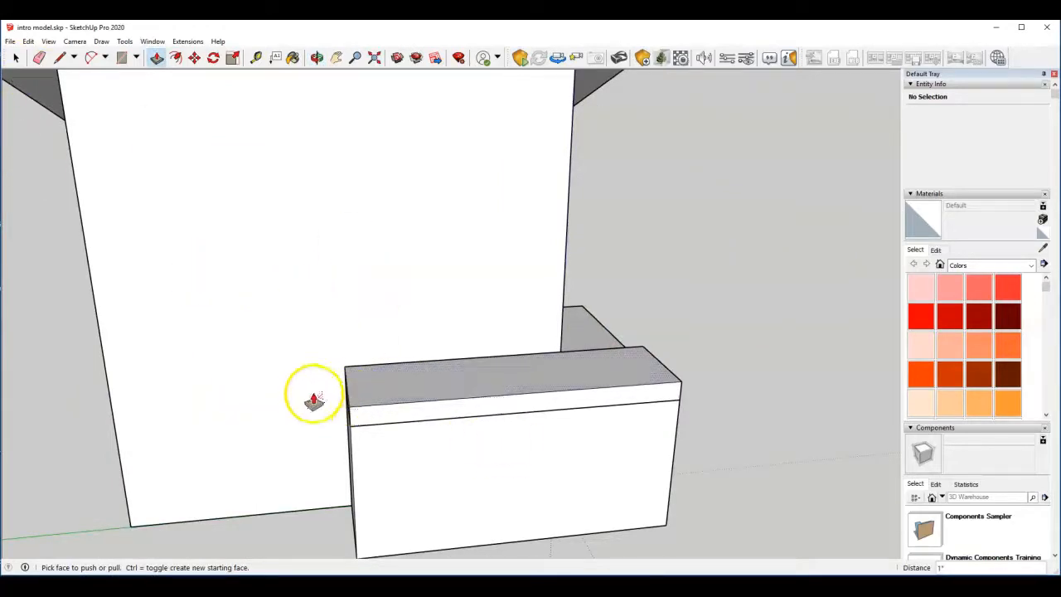
click(16, 60)
double_click(483, 390)
triple_click(483, 390)
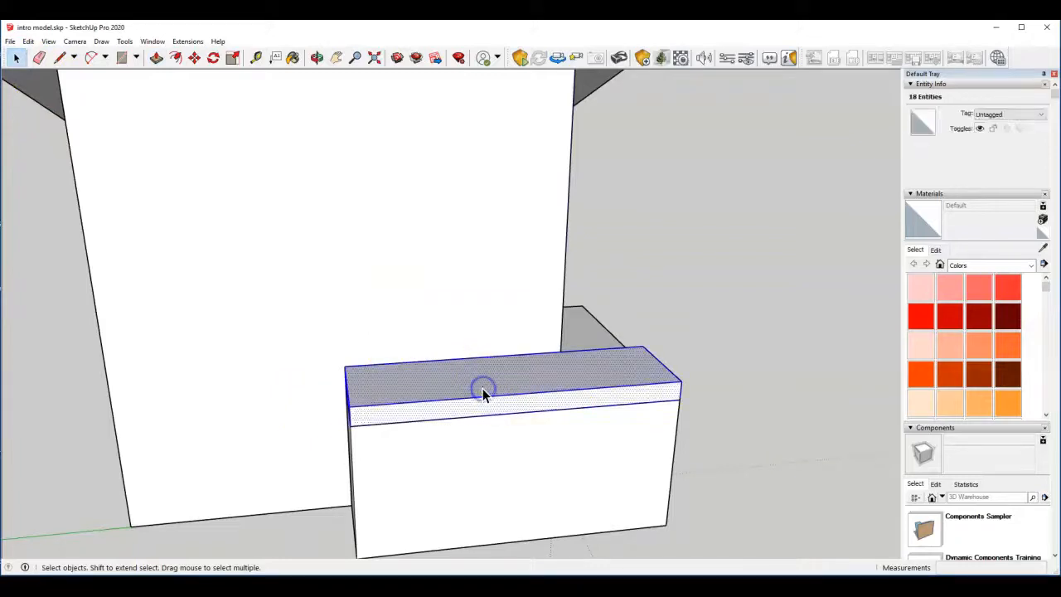
middle_drag(446, 398, 384, 436)
right_click(391, 392)
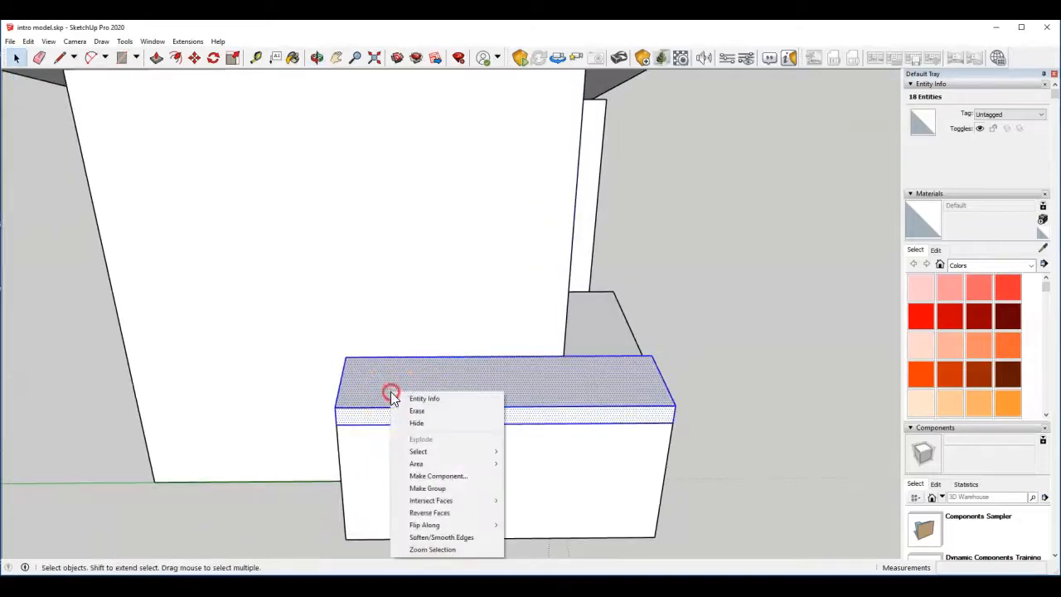
click(428, 488)
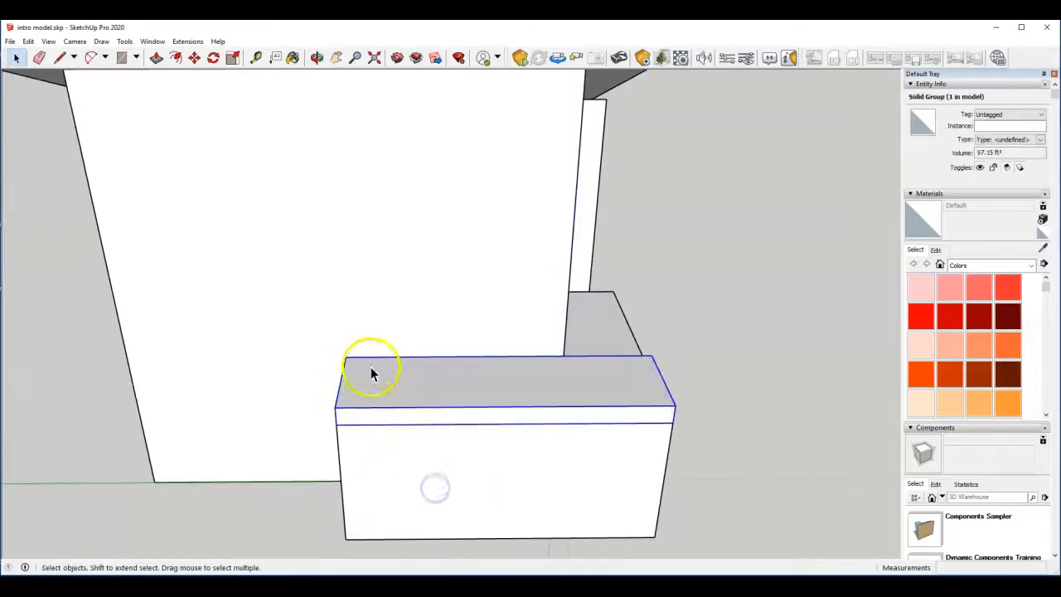
Rotate the low block's roof slab group about 10.8 degrees upward around its lower outer corner to slope it toward the wall
click(213, 64)
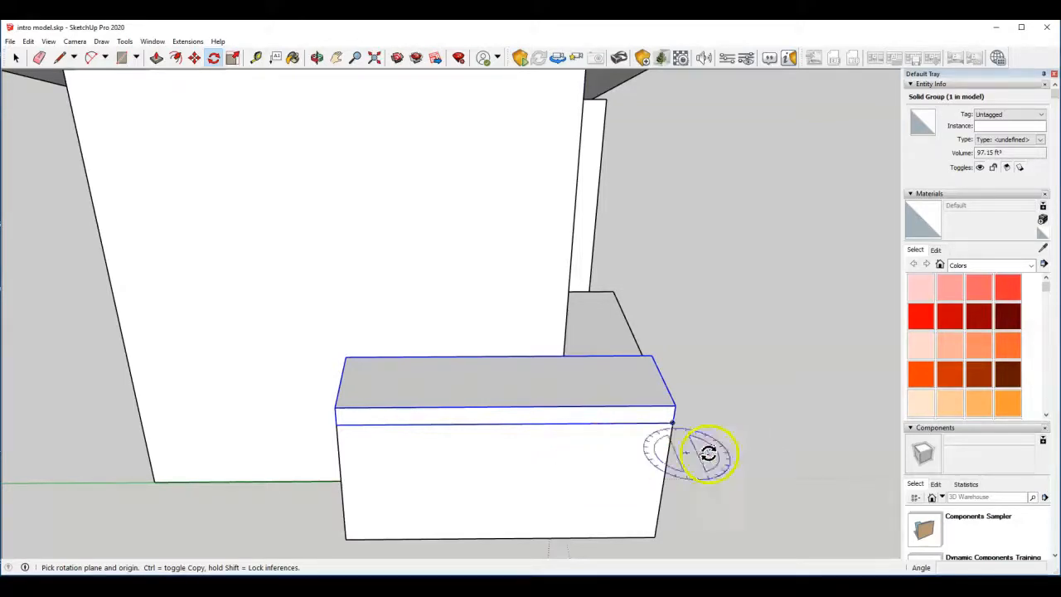
click(671, 424)
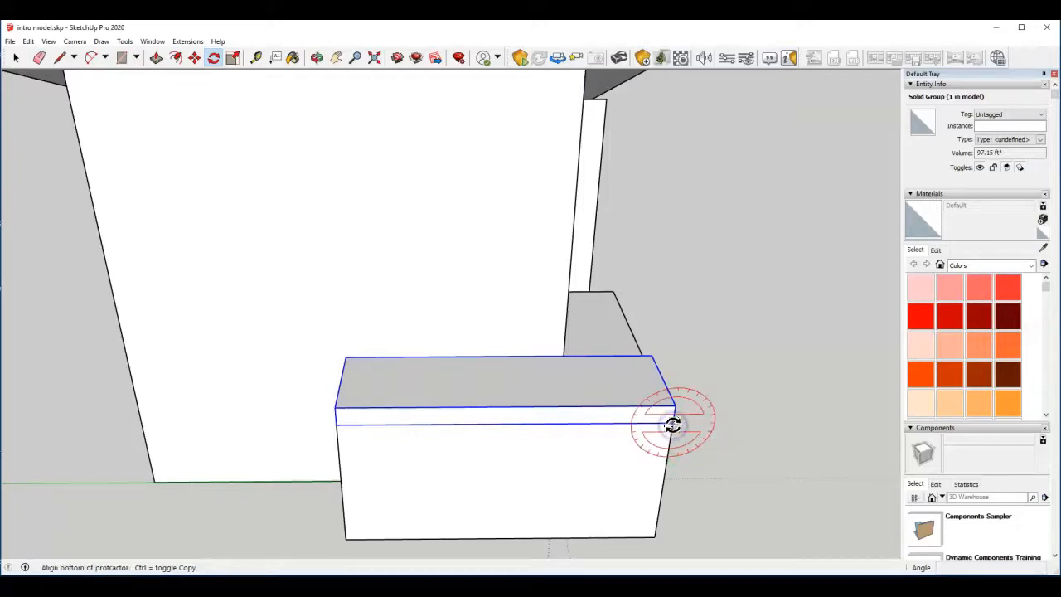
click(336, 425)
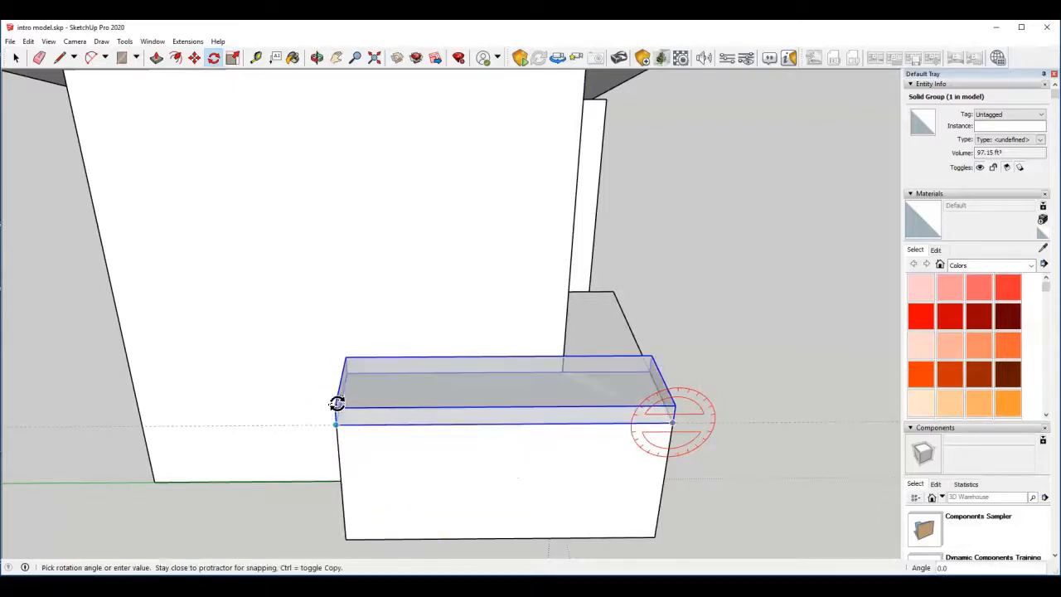
middle_drag(344, 374, 347, 231)
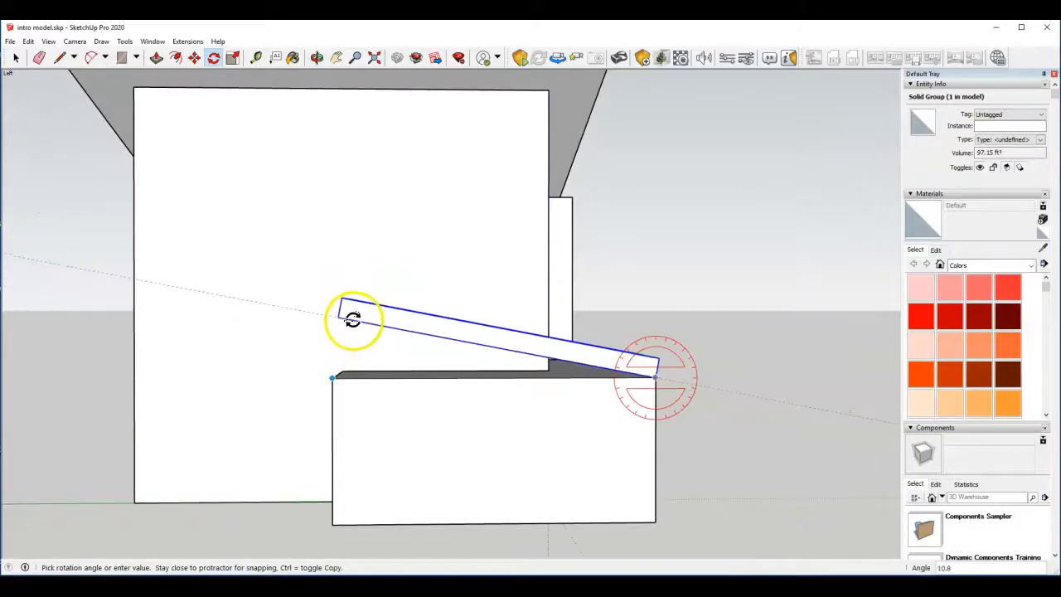
click(350, 319)
middle_drag(315, 412, 559, 414)
middle_drag(194, 373, 591, 357)
Open the low roof slab's group and Push/Pull its outer faces to overhang the block, the last one by about 1' 6 7/8"
click(15, 58)
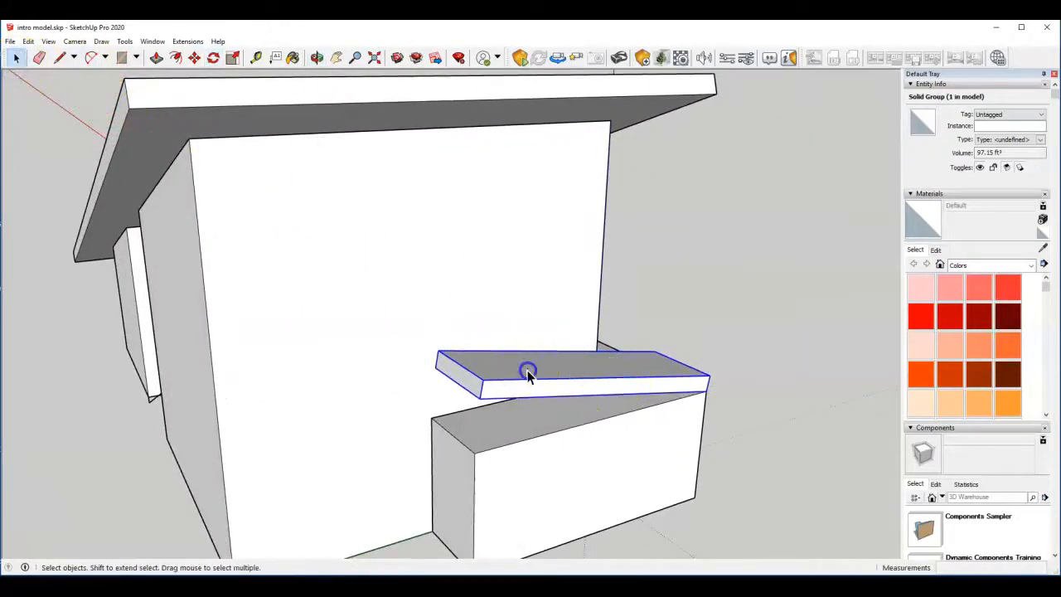
double_click(527, 370)
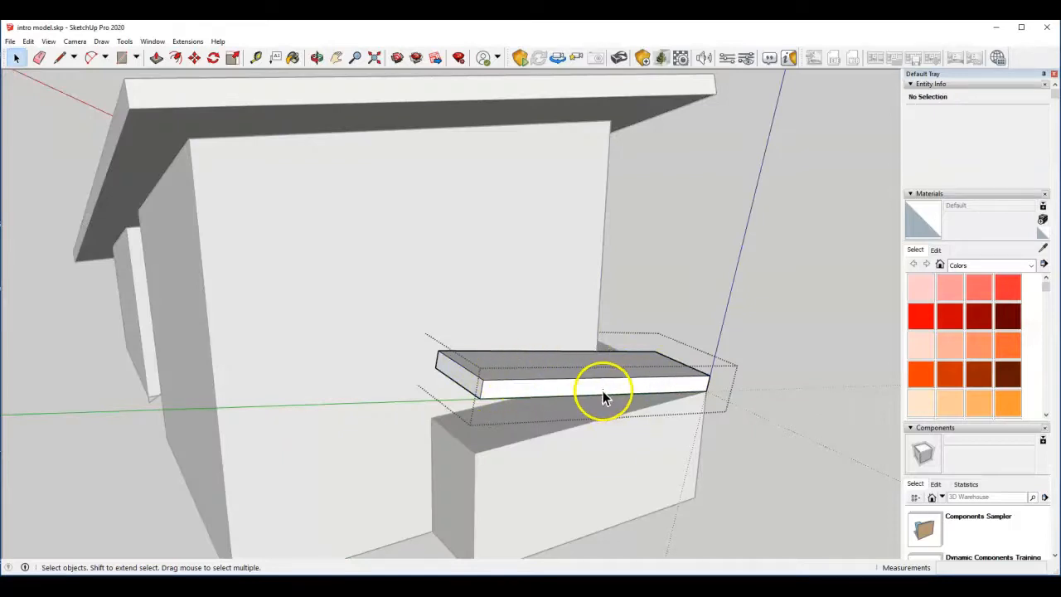
click(157, 58)
mouse_move(428, 383)
mouse_down()
mouse_move(455, 373)
mouse_move(422, 381)
mouse_move(426, 372)
mouse_up()
middle_drag(426, 373, 167, 305)
click(444, 363)
drag(444, 363, 512, 390)
middle_drag(439, 445, 381, 476)
click(399, 423)
click(399, 417)
click(376, 420)
Draw a line across the slab's side face where it meets the corner of the main wall, splitting the face
middle_drag(377, 422, 83, 431)
scroll(323, 364, up, 3)
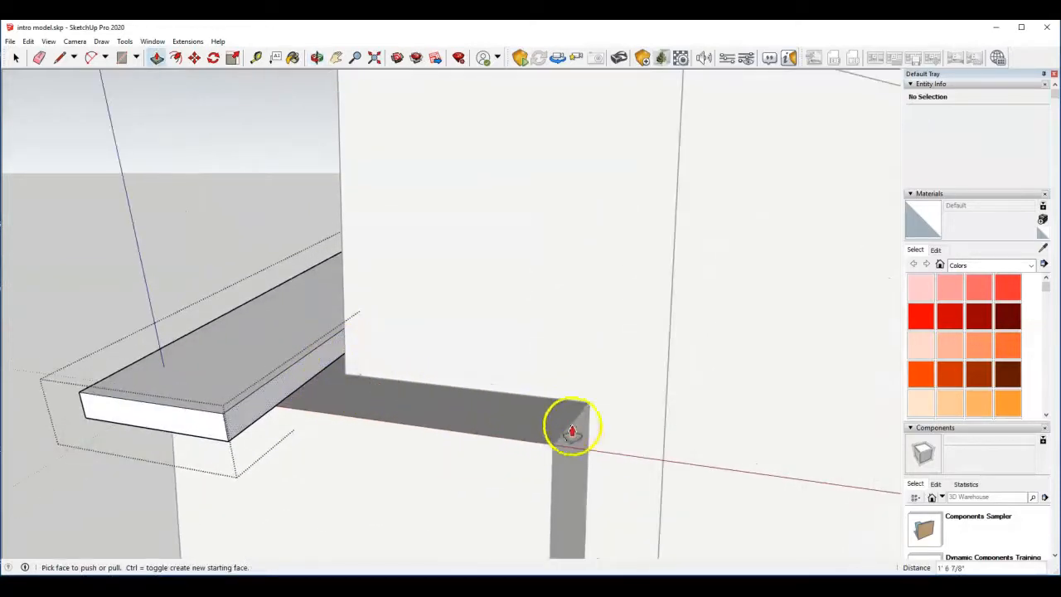
scroll(315, 344, up, 3)
middle_drag(315, 343, 467, 305)
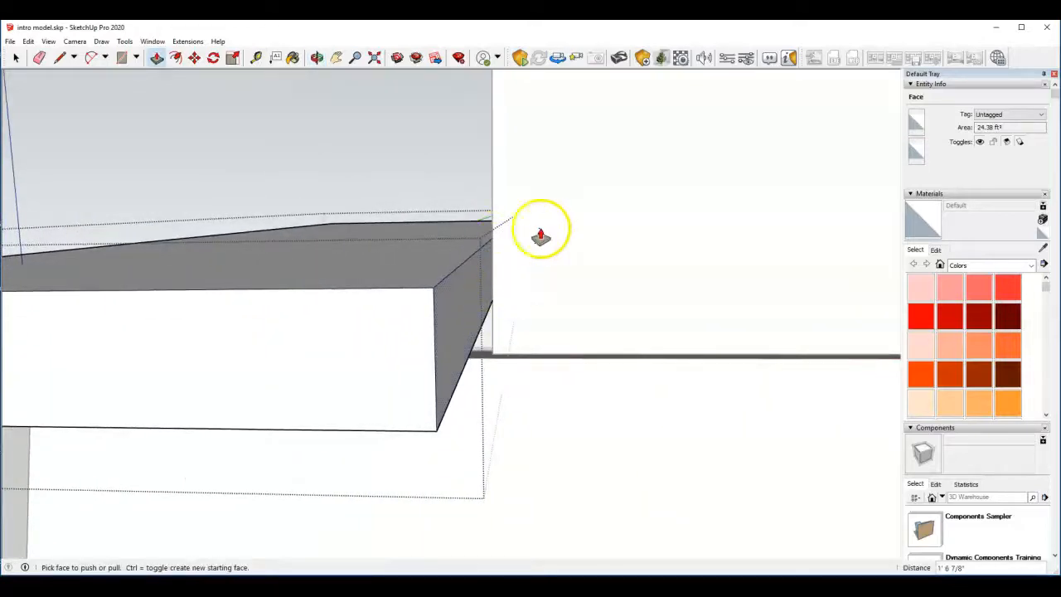
click(63, 58)
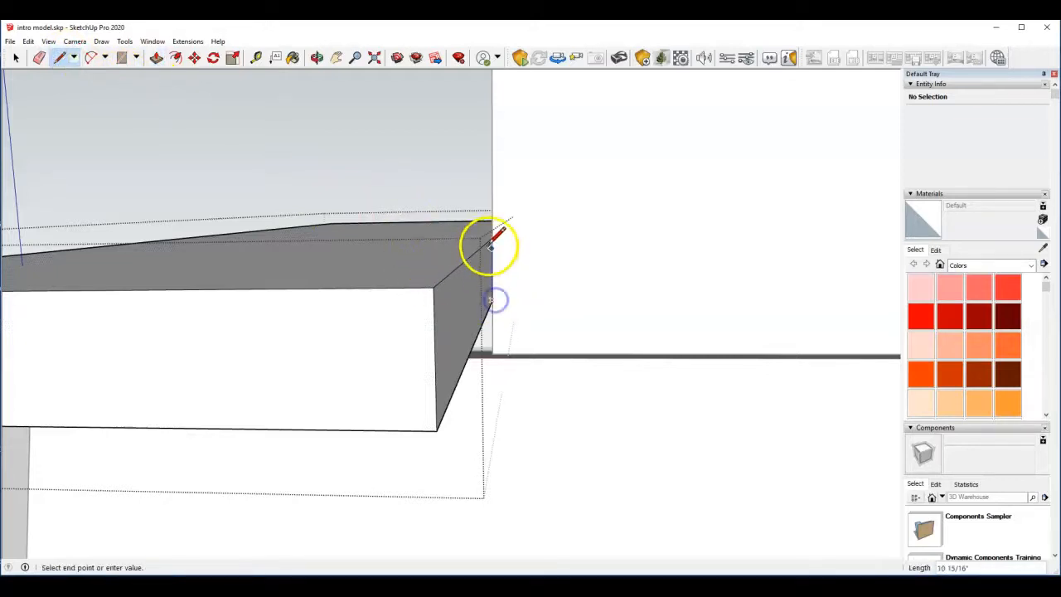
middle_drag(490, 237, 338, 366)
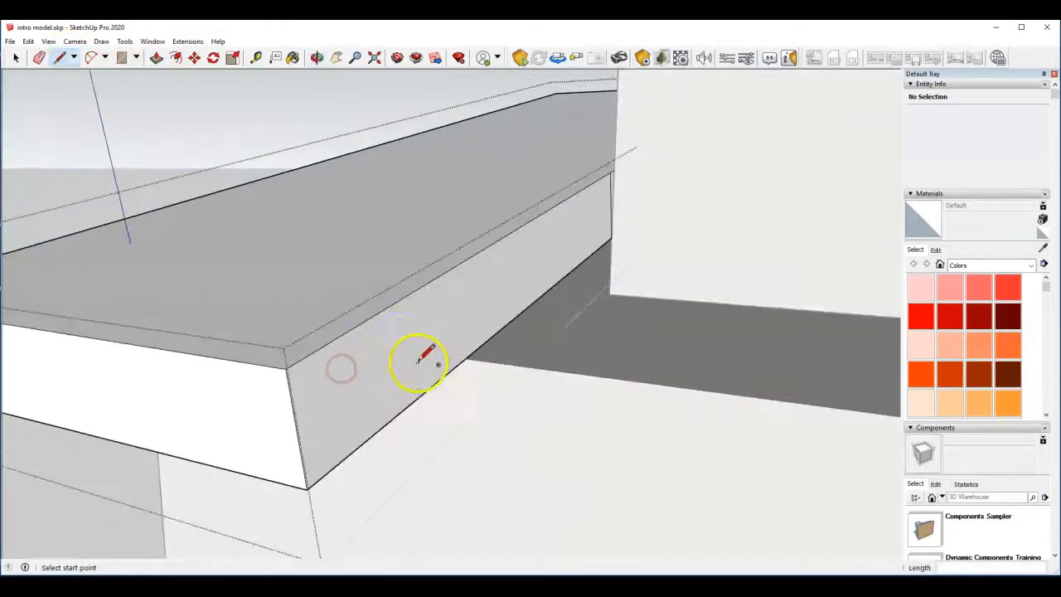
Push/Pull the split side face out over the other wing of the L-shaped block, past the wing's end
click(156, 58)
scroll(353, 346, down, 3)
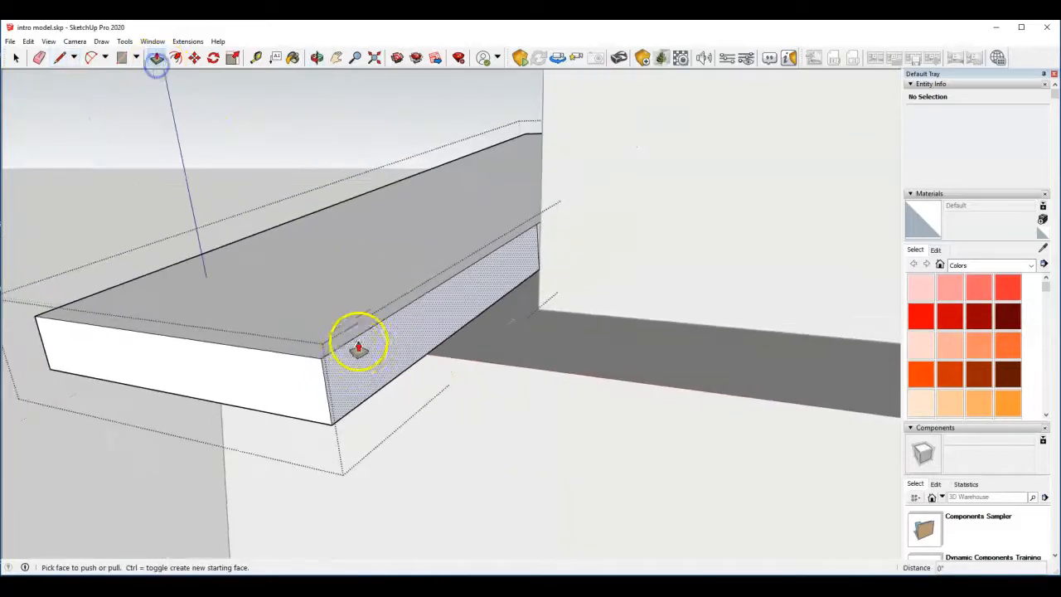
click(360, 359)
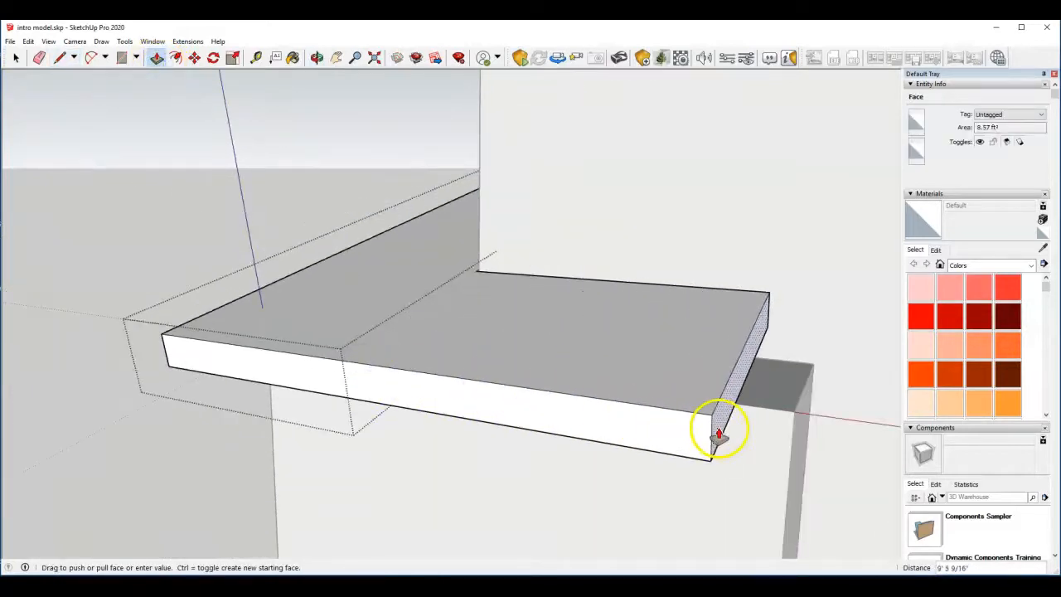
scroll(715, 434, down, 2)
click(796, 449)
middle_drag(796, 450, 590, 379)
Push/Pull the extended low roof by another 4 5/8" and close its group
click(578, 325)
click(592, 335)
middle_drag(591, 335, 703, 291)
middle_drag(393, 339, 825, 300)
click(15, 57)
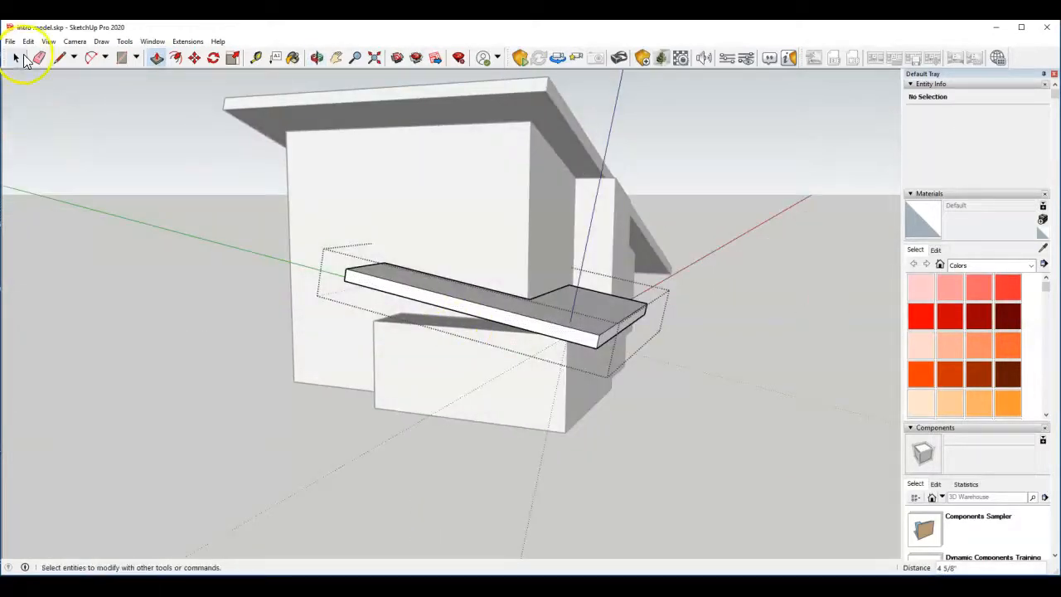
click(351, 437)
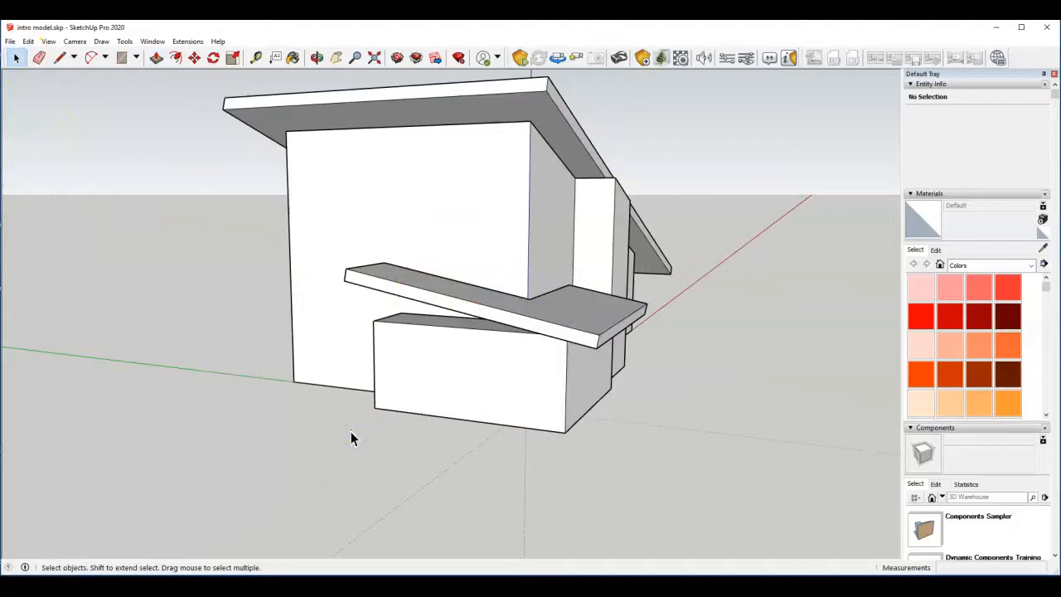
Open the low block's group and move its 5' 1 1/2" top end edge straight up to the sloped slab's underside
mouse_move(455, 391)
middle_down()
mouse_move(301, 315)
mouse_move(474, 481)
mouse_move(471, 396)
middle_up()
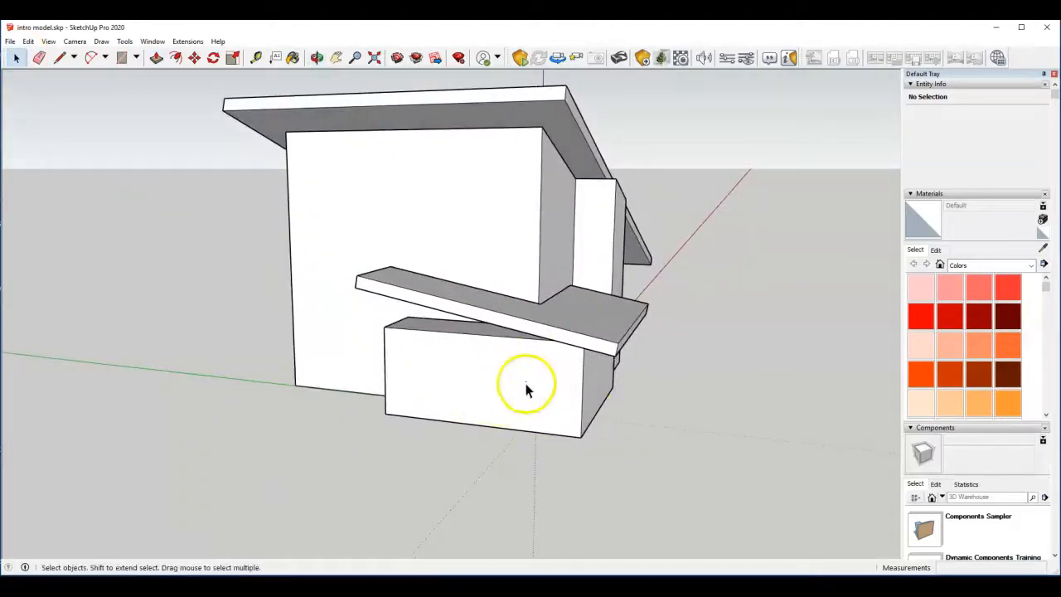
middle_drag(409, 372, 639, 382)
double_click(578, 380)
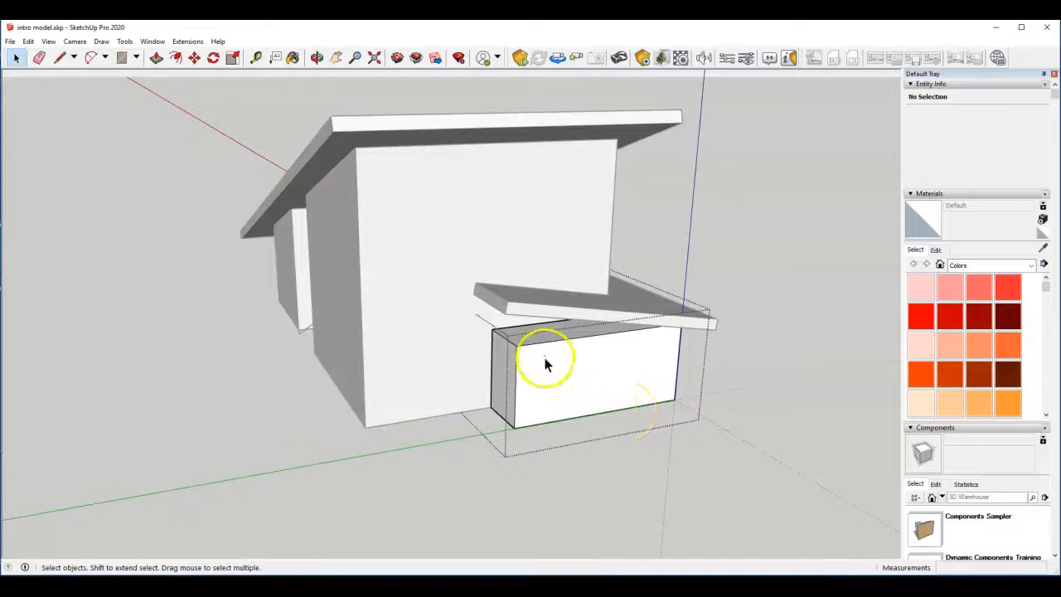
scroll(554, 356, up, 3)
middle_drag(554, 356, 571, 298)
click(474, 302)
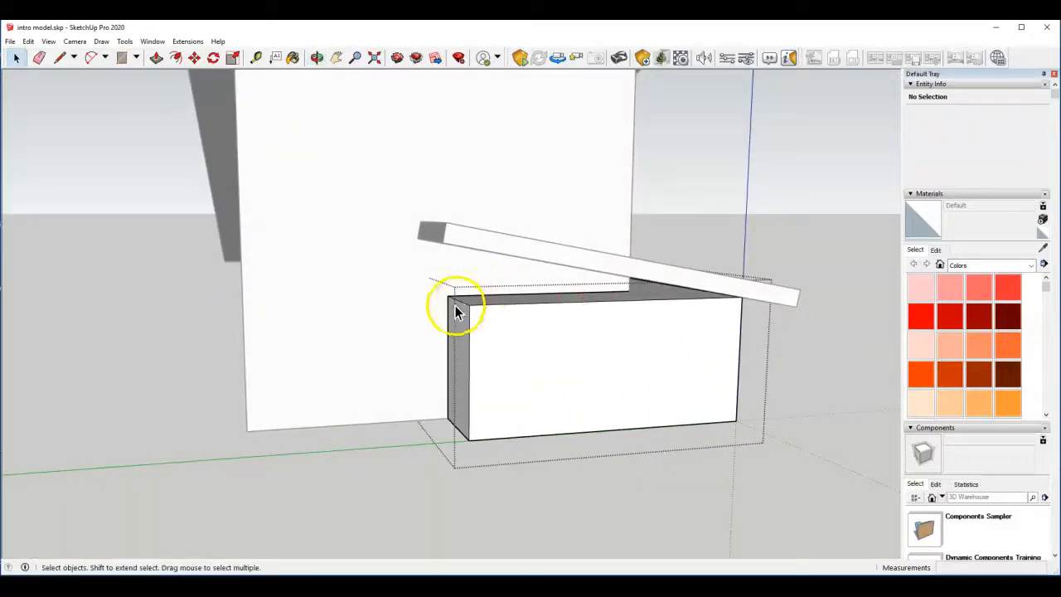
click(459, 302)
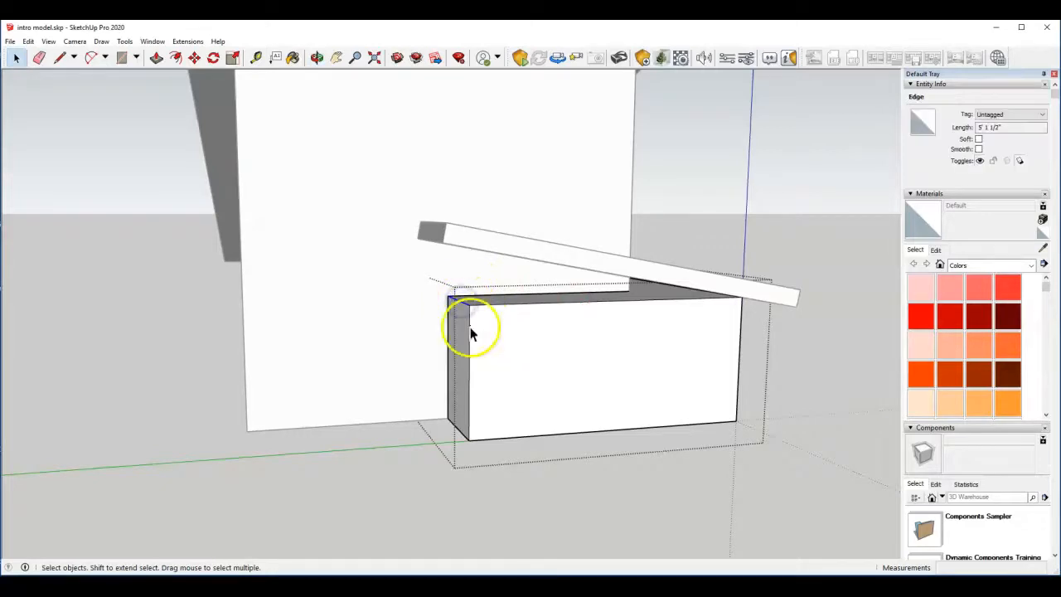
click(194, 58)
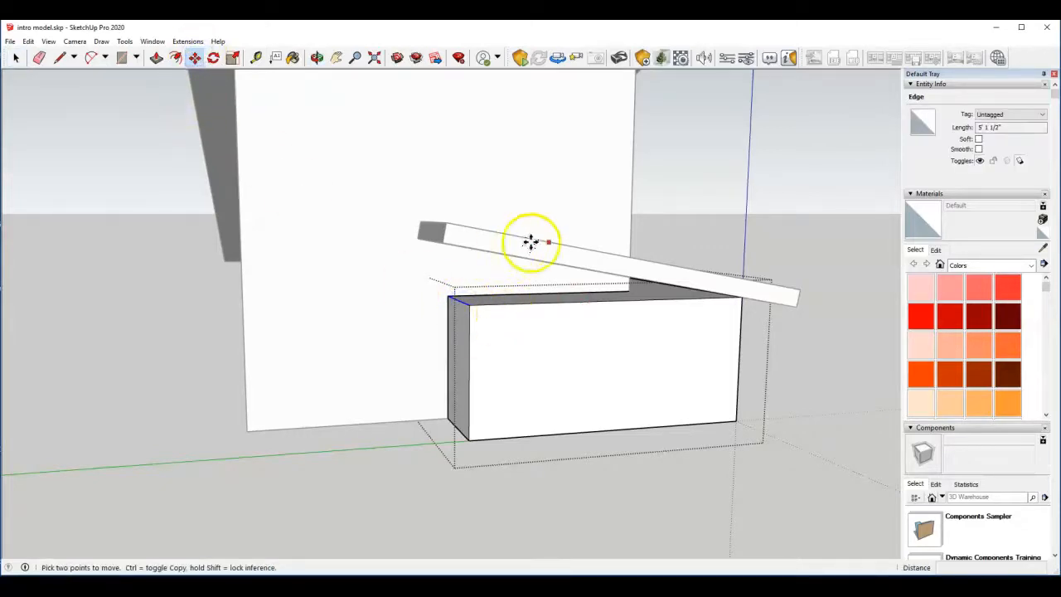
scroll(531, 242, up, 2)
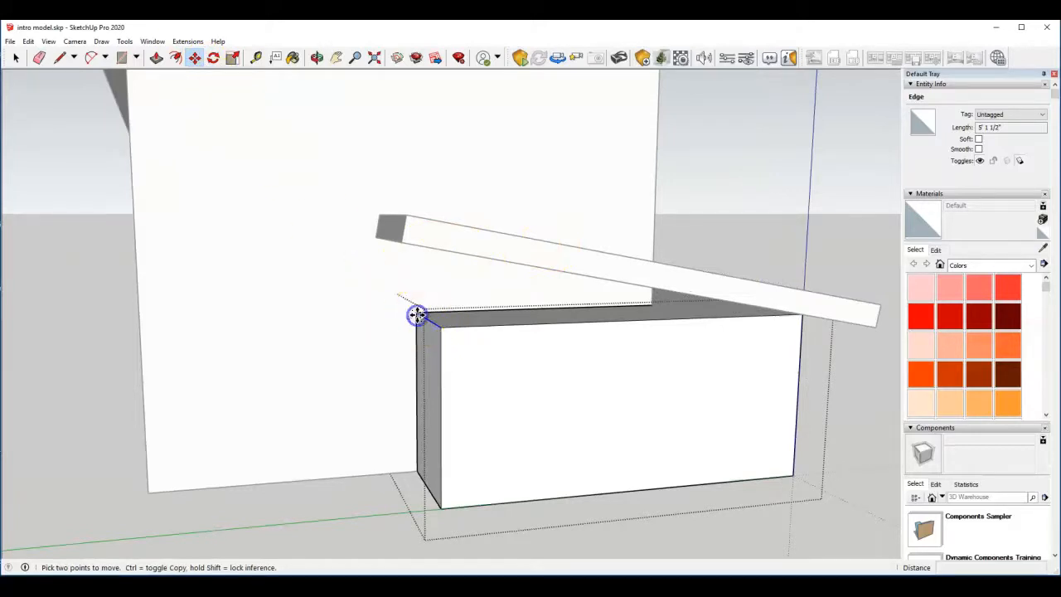
drag(417, 315, 414, 265)
middle_drag(415, 265, 588, 214)
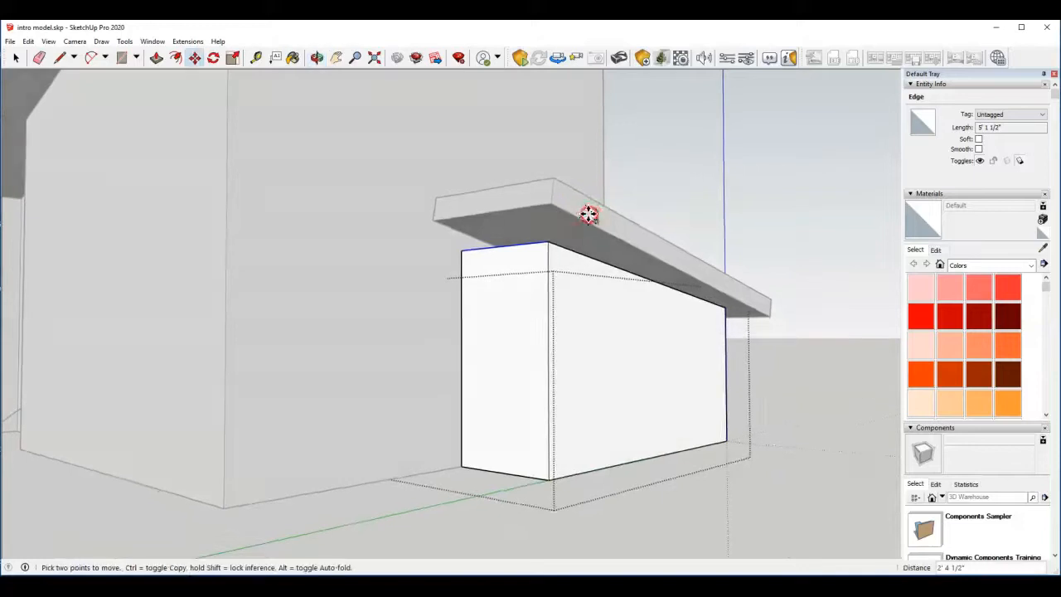
click(460, 232)
middle_drag(460, 231, 395, 228)
Move the low block's 10' 9 1/8" inner top edge up to the roof slab's underside to close the gap beside the wall
mouse_move(749, 289)
middle_down()
mouse_move(355, 303)
mouse_move(83, 374)
mouse_move(544, 240)
middle_up()
click(464, 280)
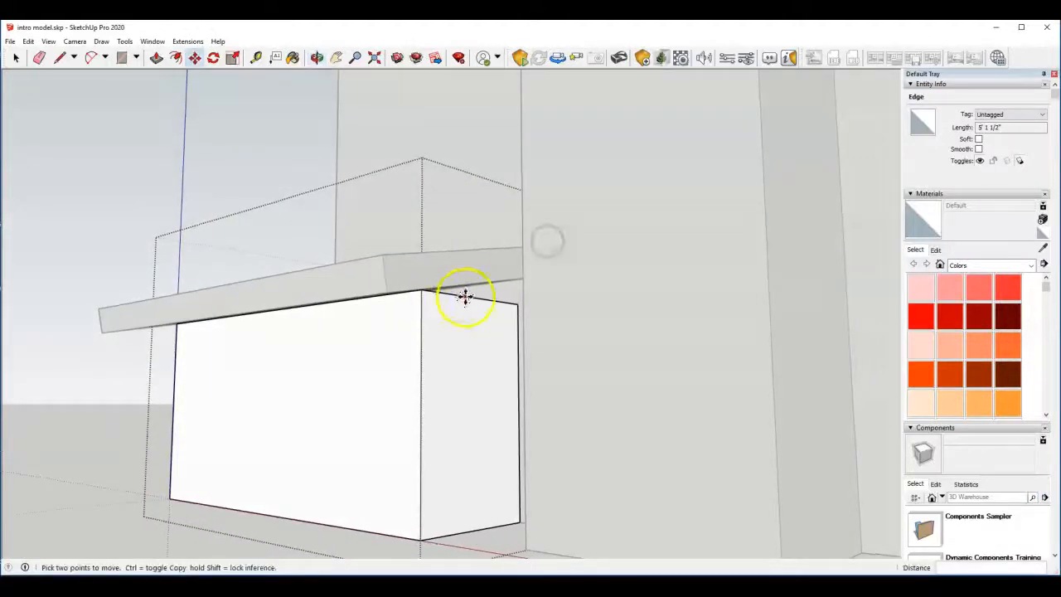
middle_drag(482, 298, 490, 353)
click(17, 59)
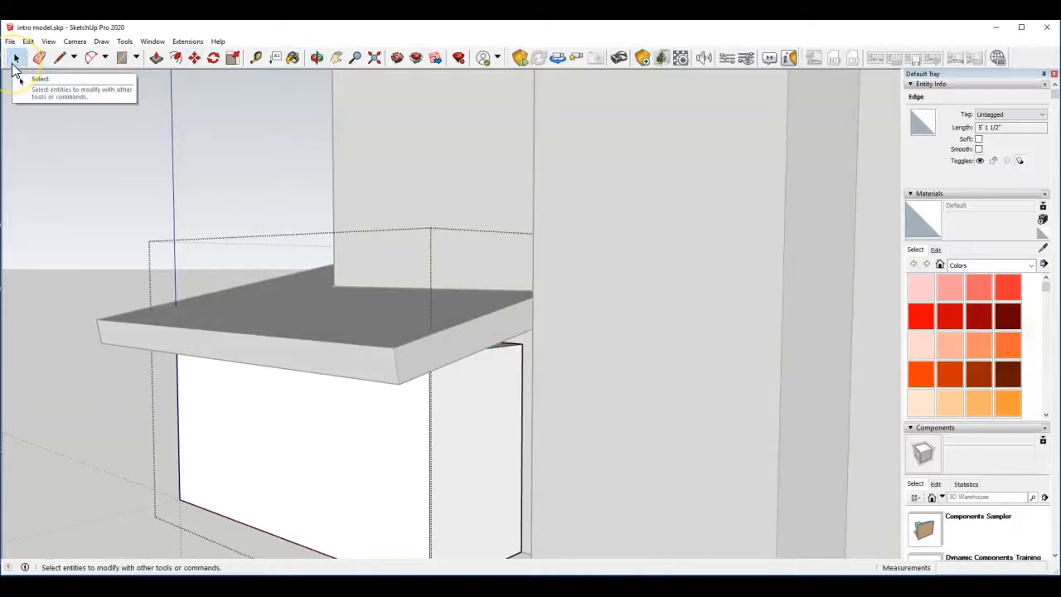
scroll(498, 358, up, 6)
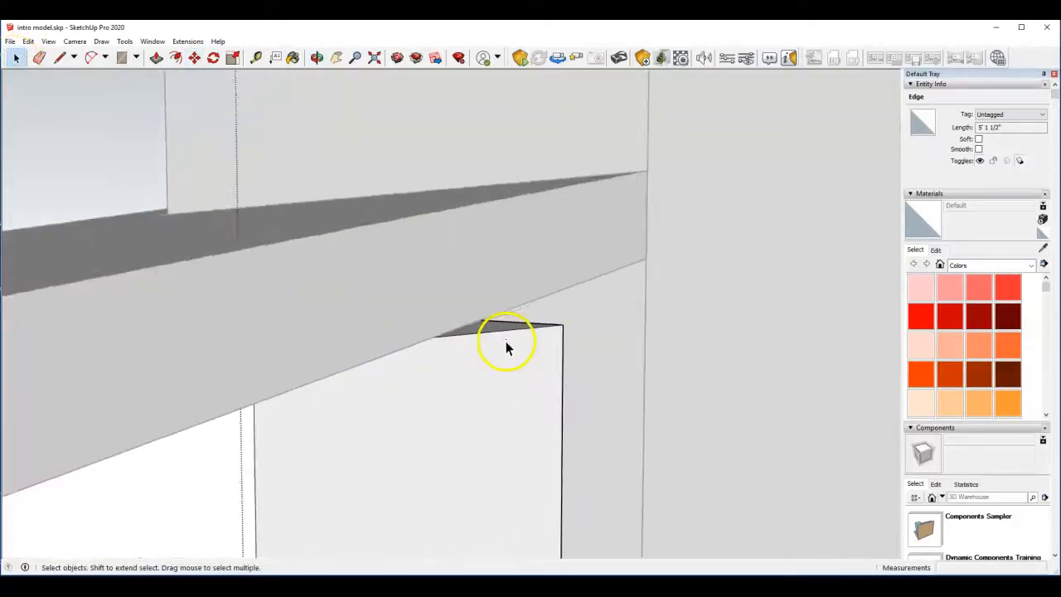
click(515, 318)
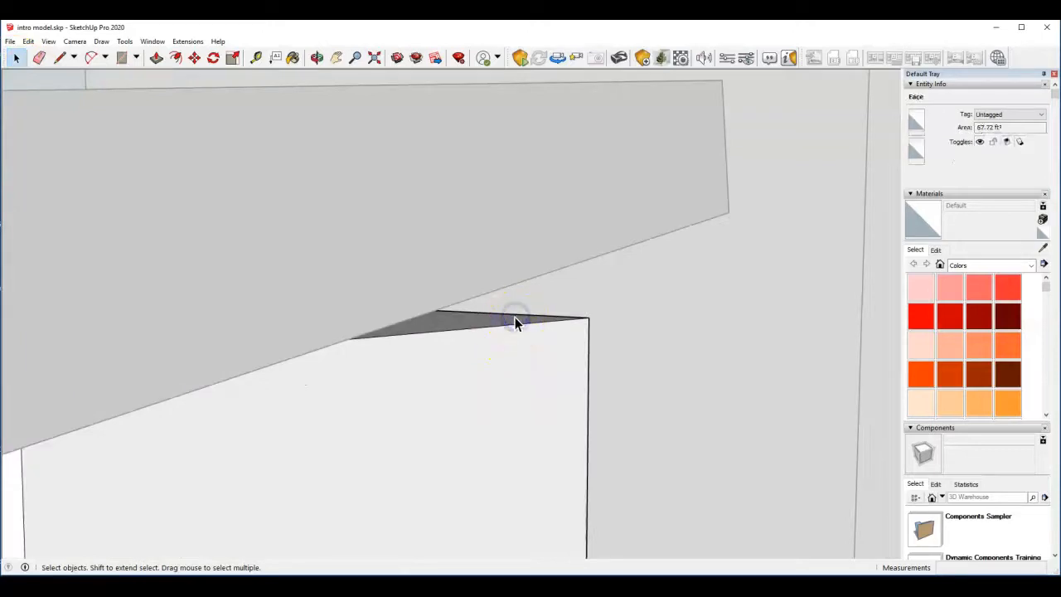
click(484, 319)
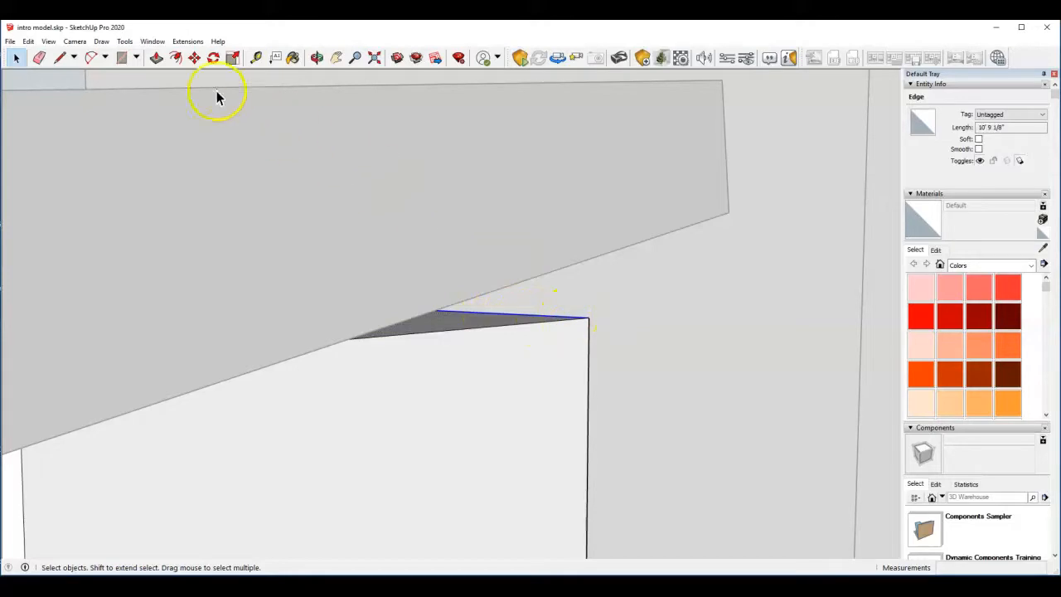
click(193, 59)
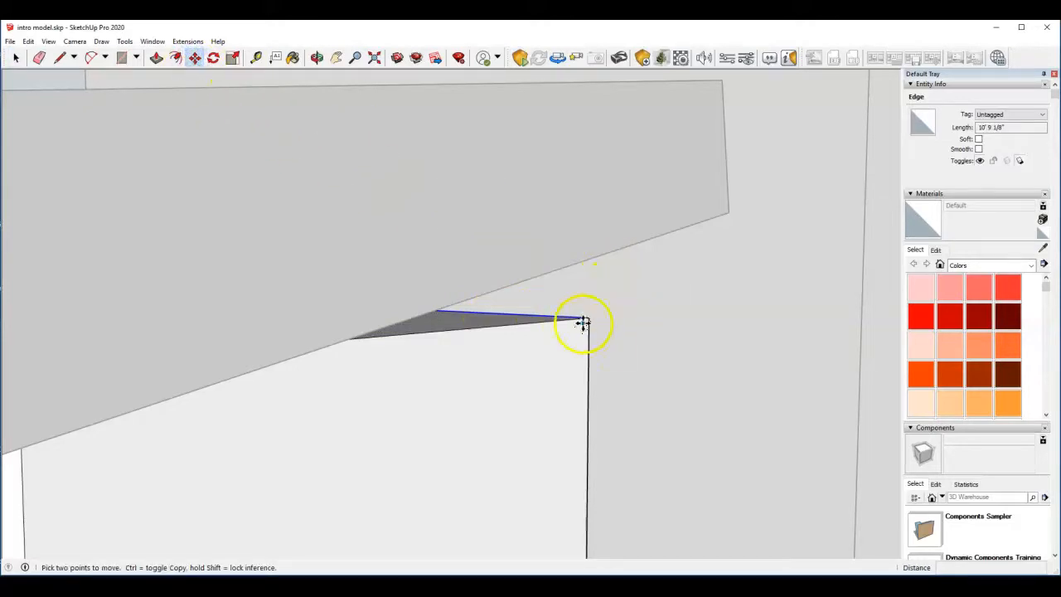
click(588, 319)
middle_drag(589, 318, 552, 388)
click(585, 234)
Close the low block's group and inspect the fitted roof over its L-shaped walls
click(13, 56)
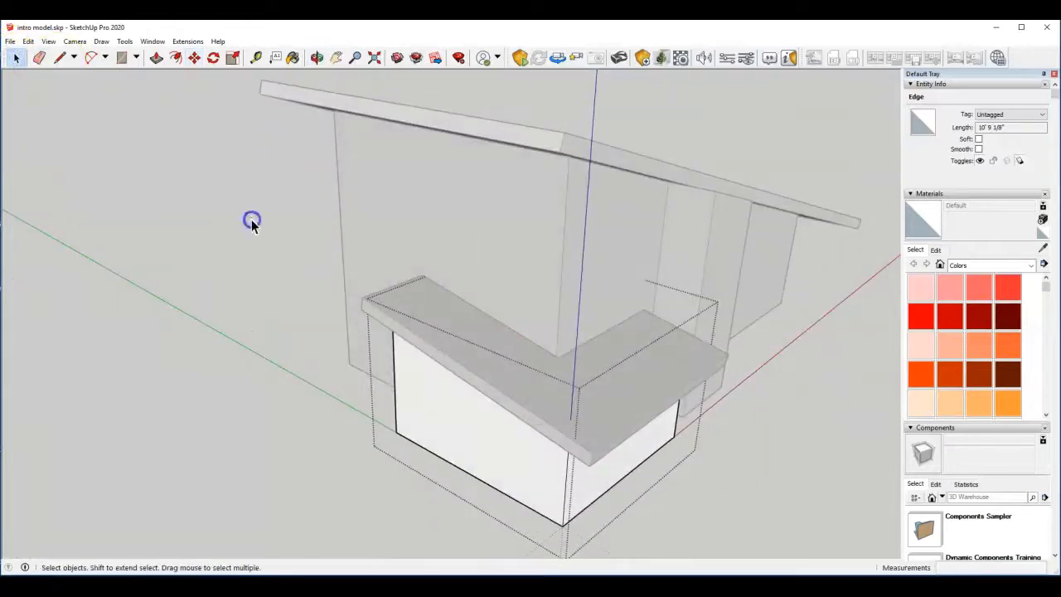
click(250, 220)
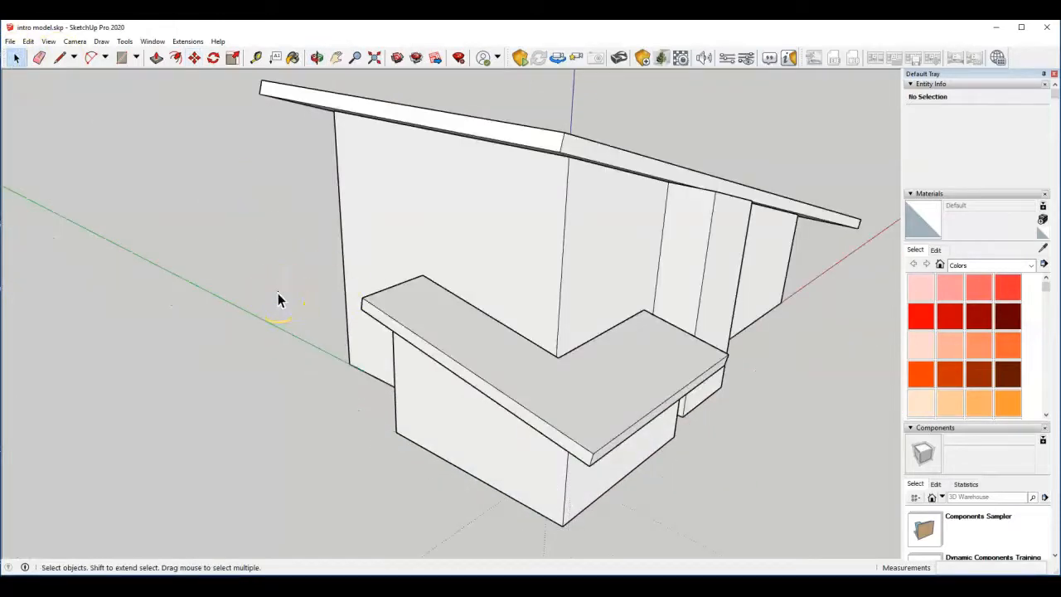
middle_drag(278, 299, 357, 316)
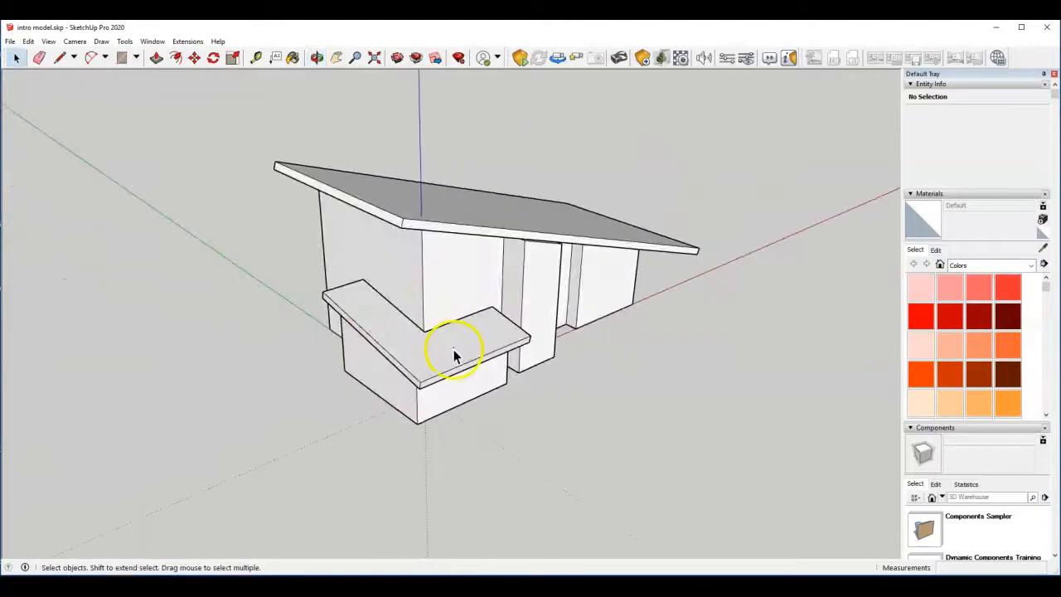
scroll(413, 365, up, 2)
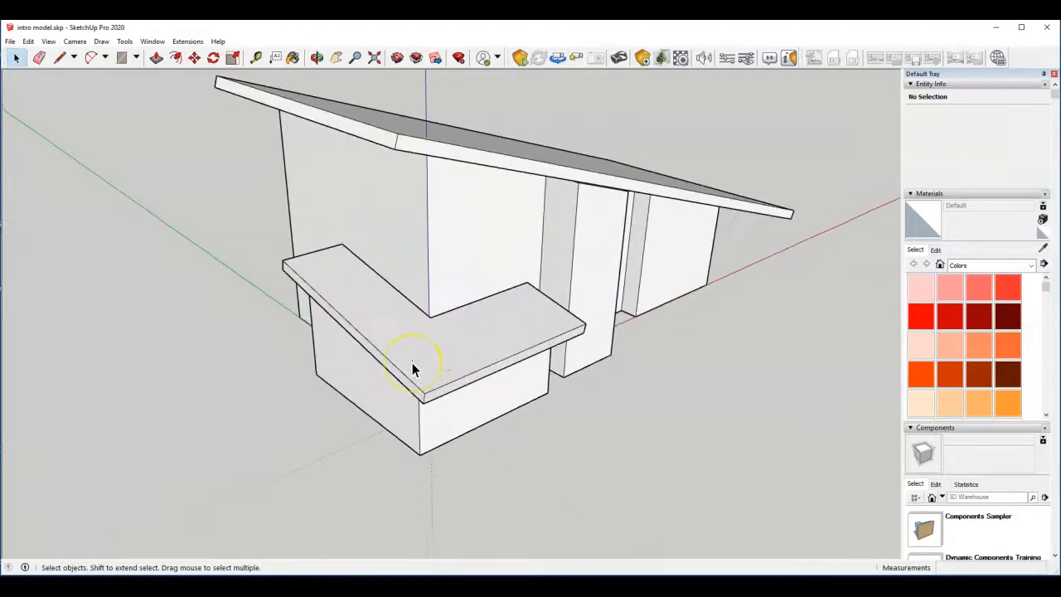